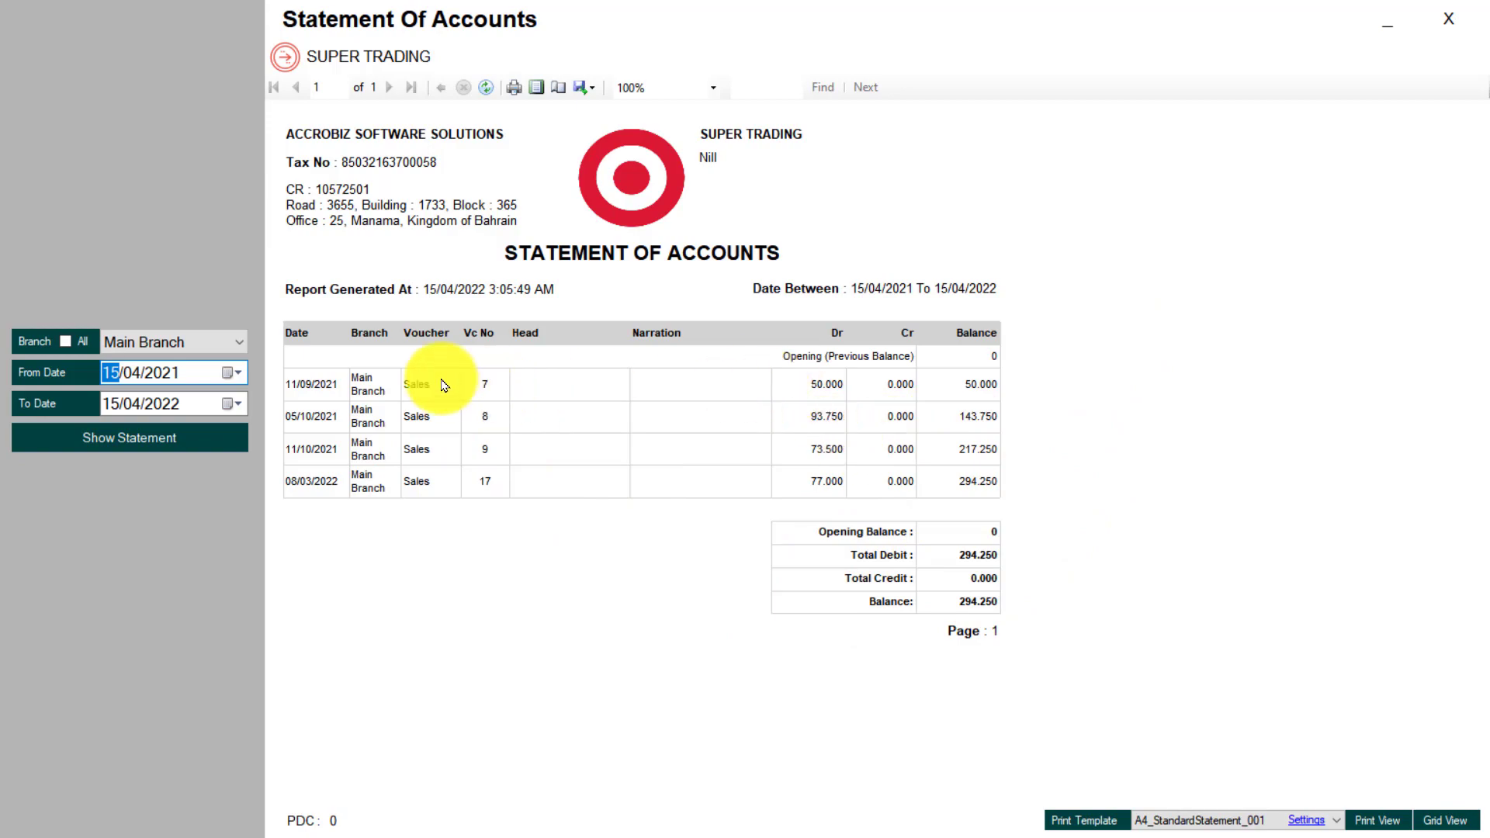
- View SUPER TRADING's bill-wise statement for the last 365 days in place of the standard statement, and close the account selection
left_click(1446, 37)
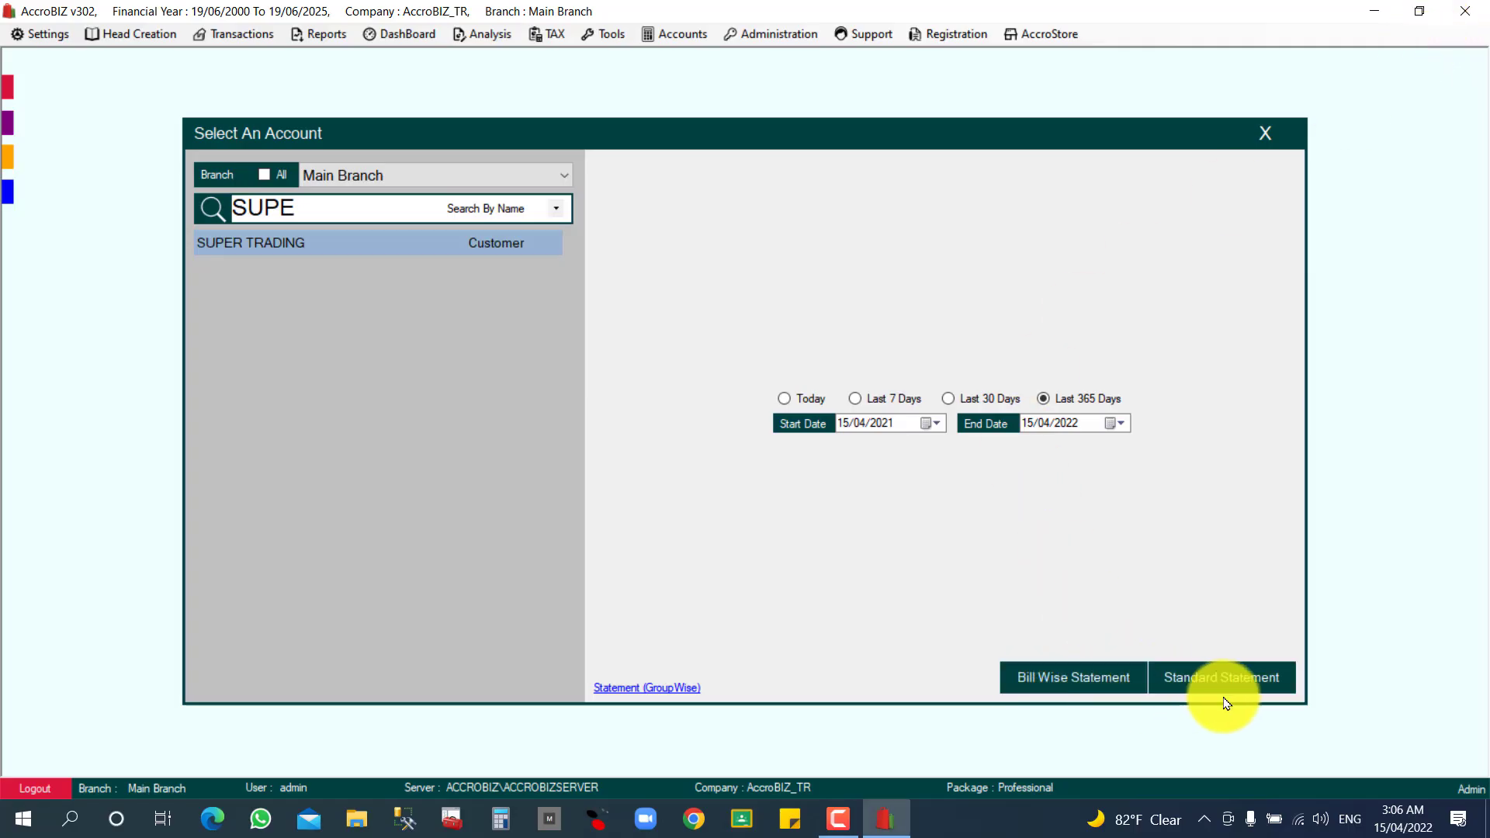
left_click(1073, 680)
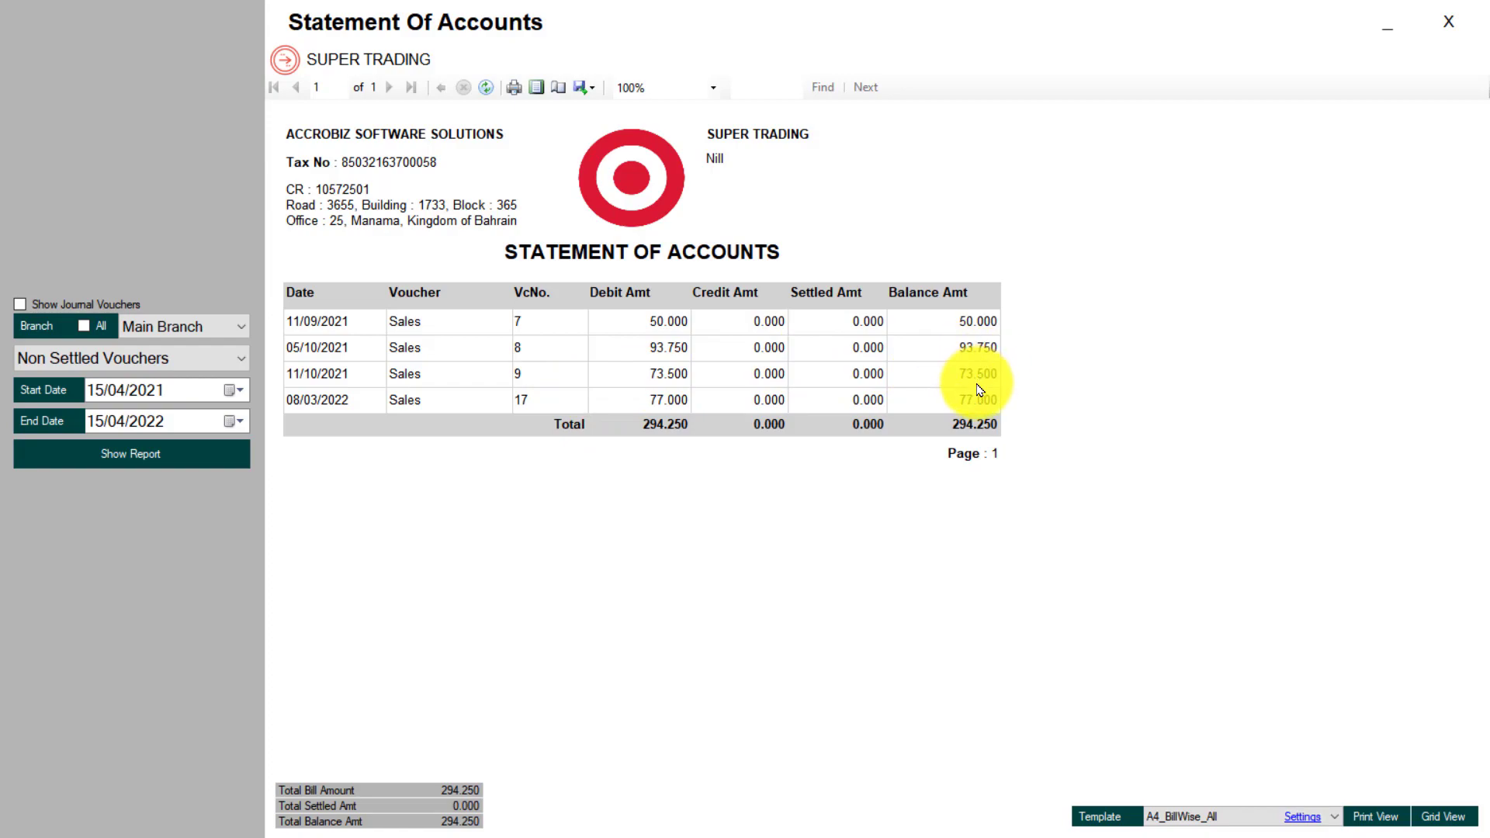
left_click(1462, 38)
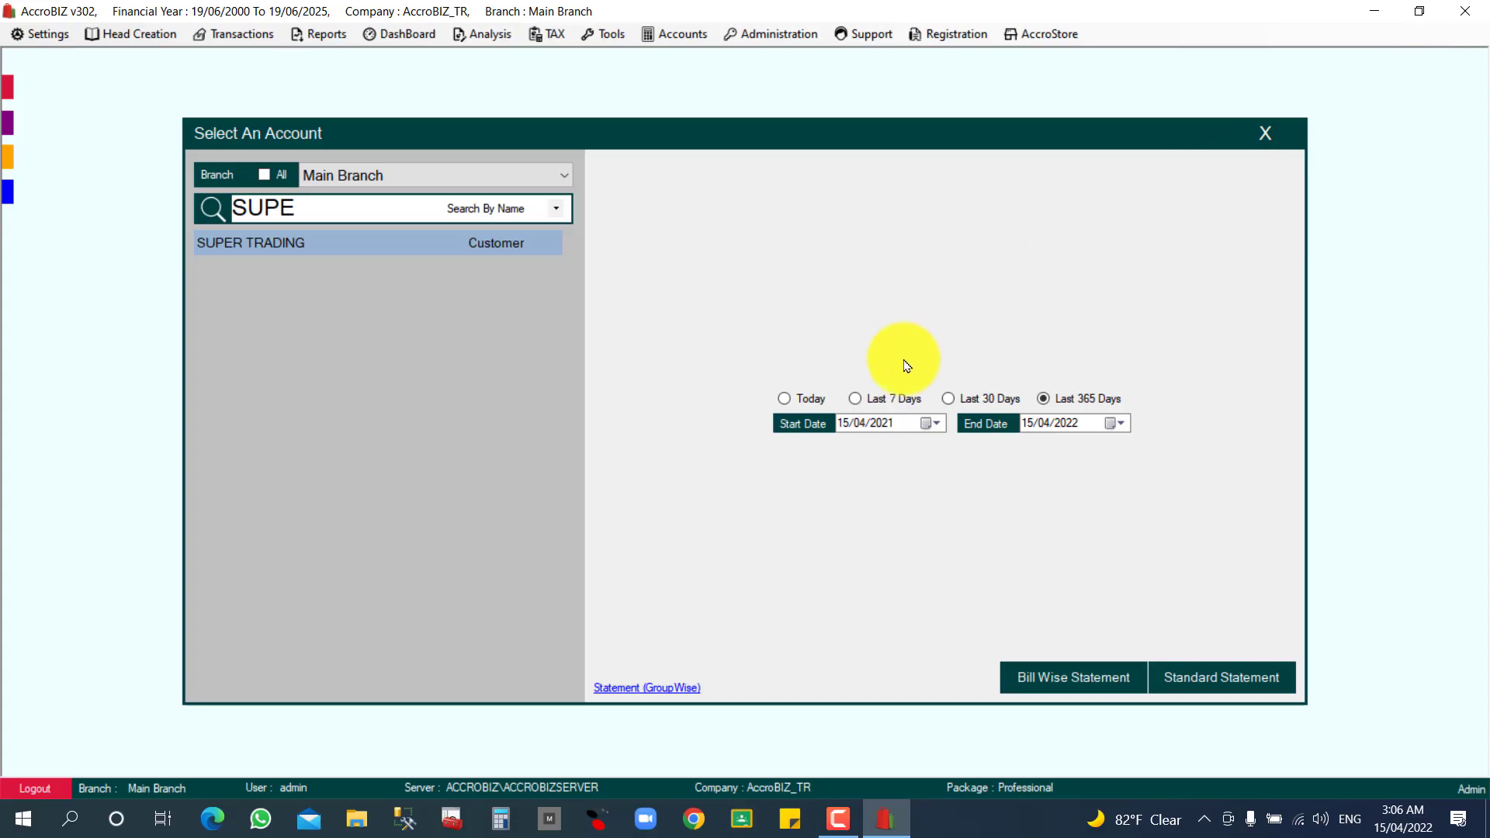
left_click(1273, 140)
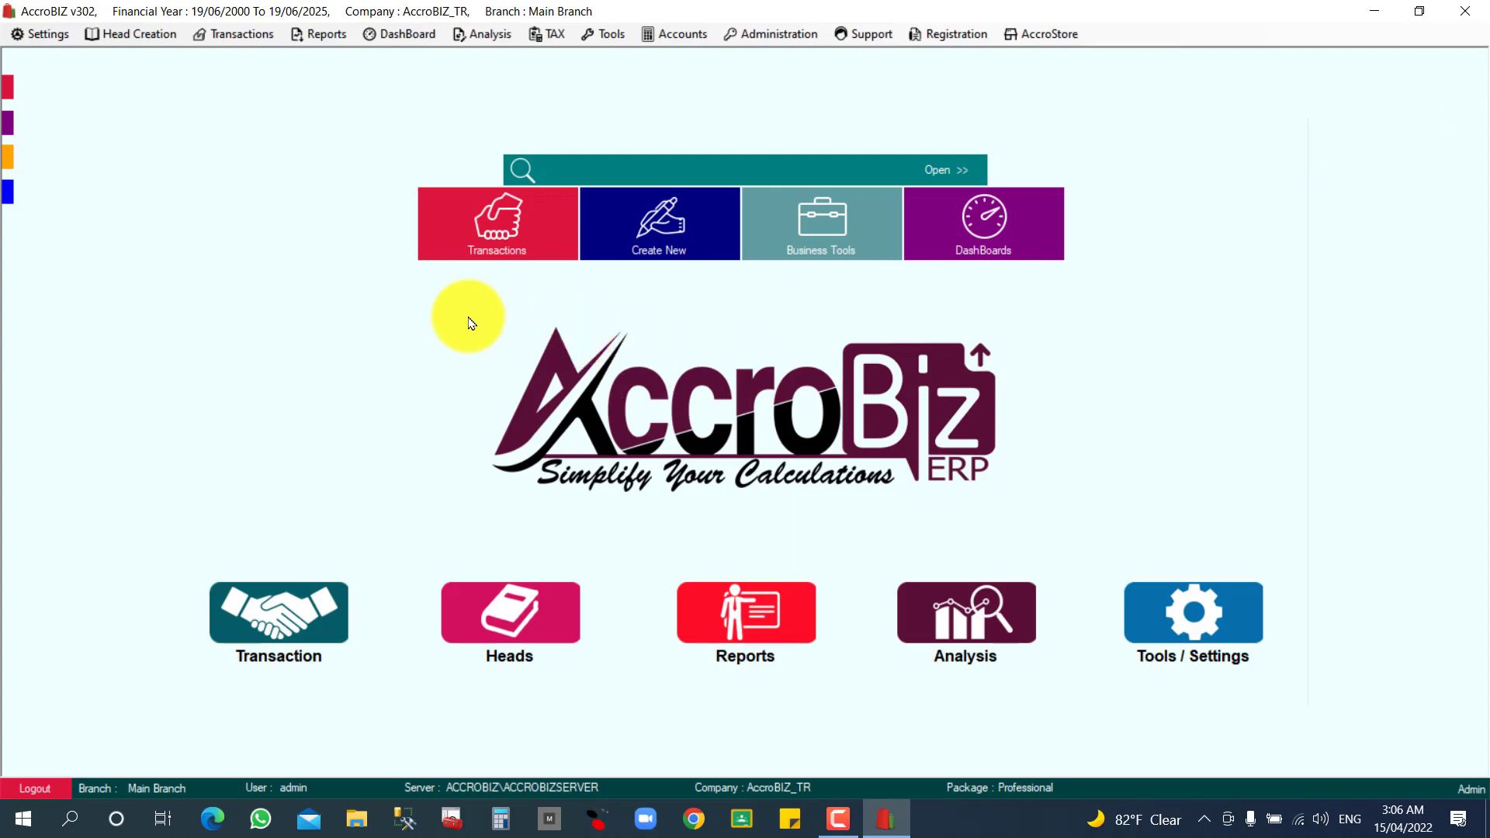
- Start a new receipt voucher and add SUPER TRADING as the credit ledger with a gross amount of 150
left_click(499, 241)
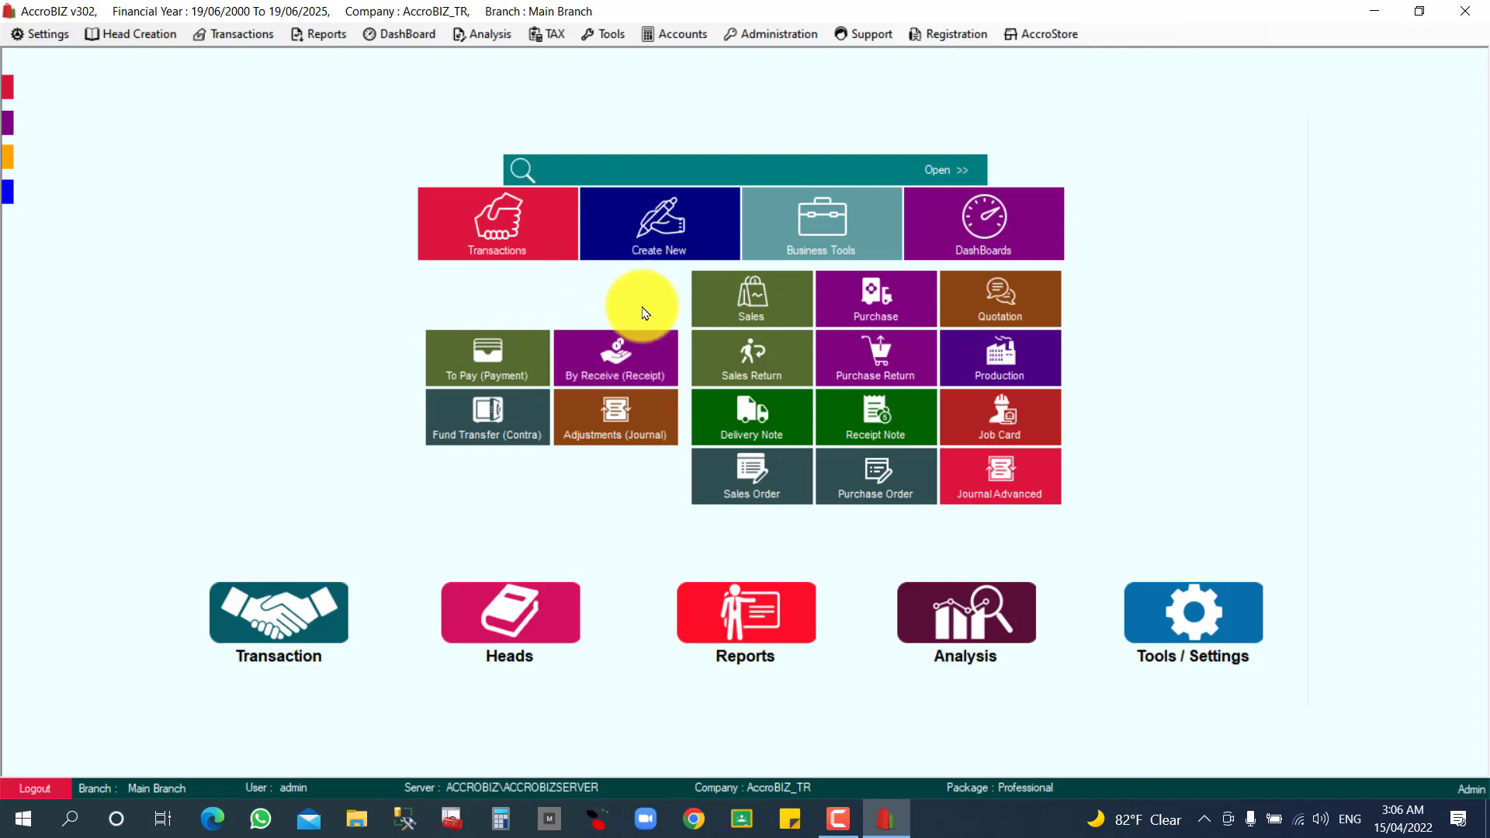
left_click(614, 365)
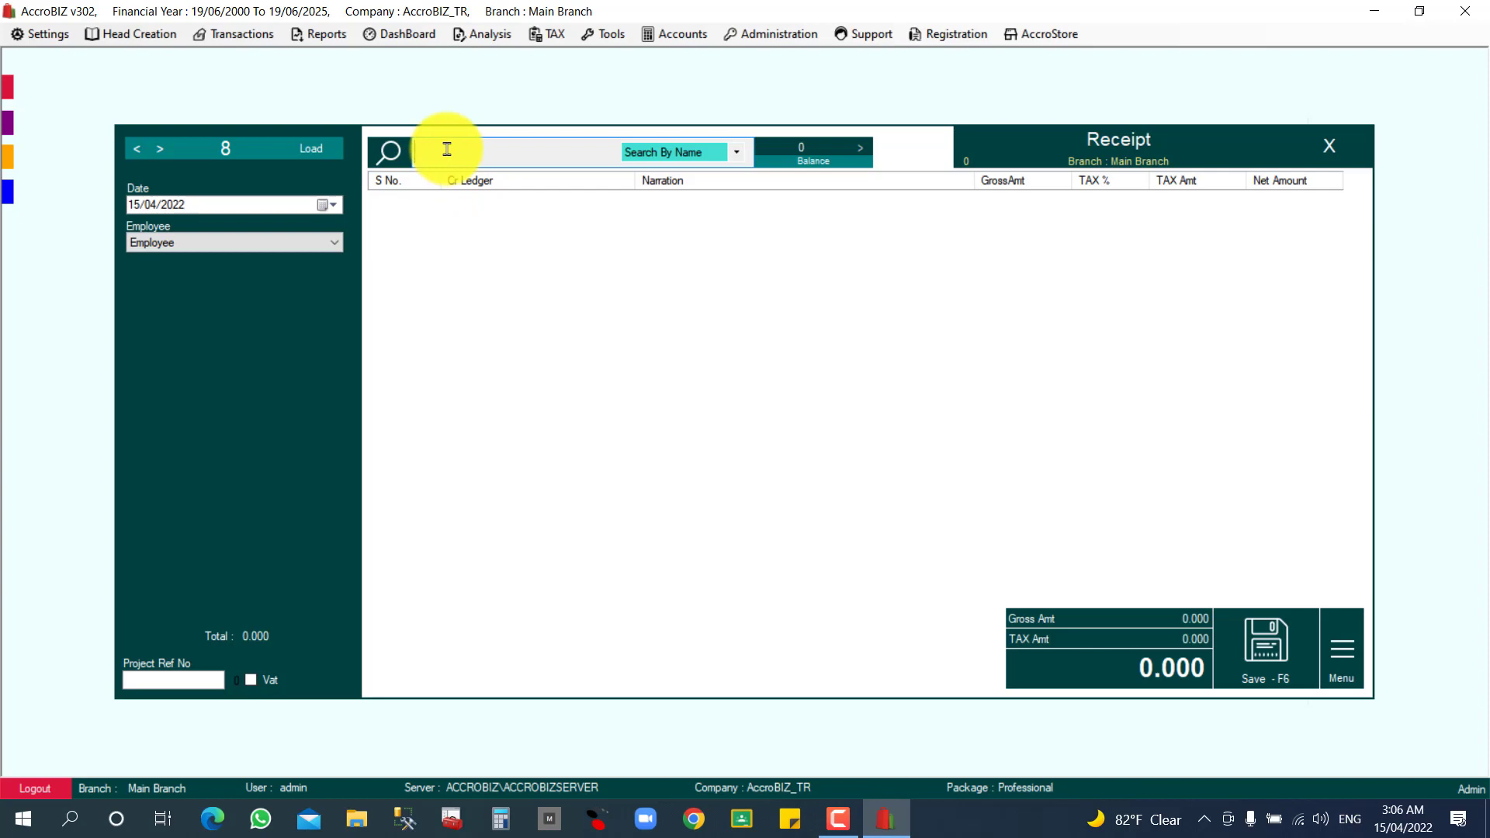
type("S")
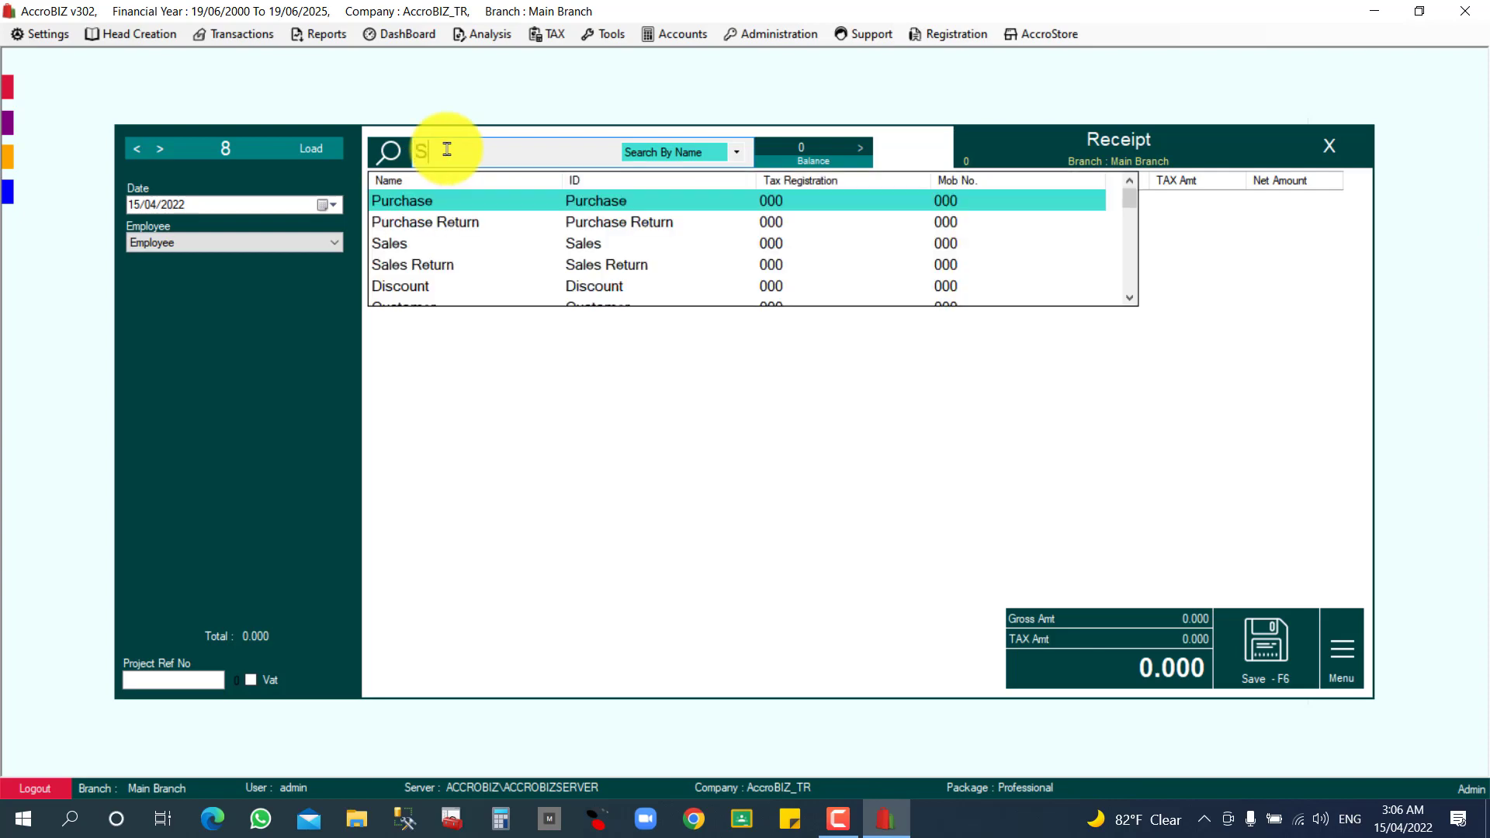
key("BackSpace")
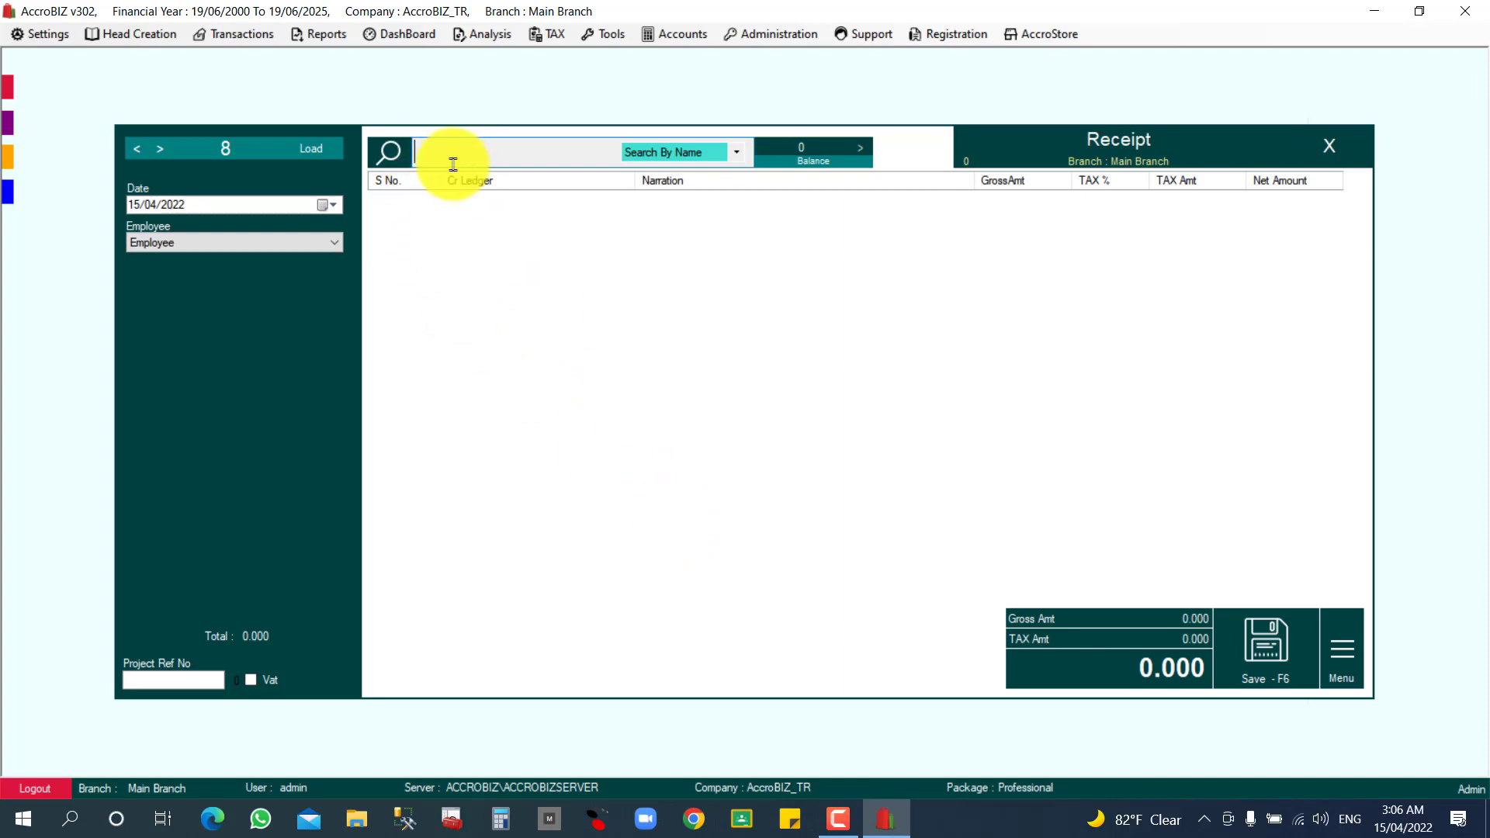
type("SUP")
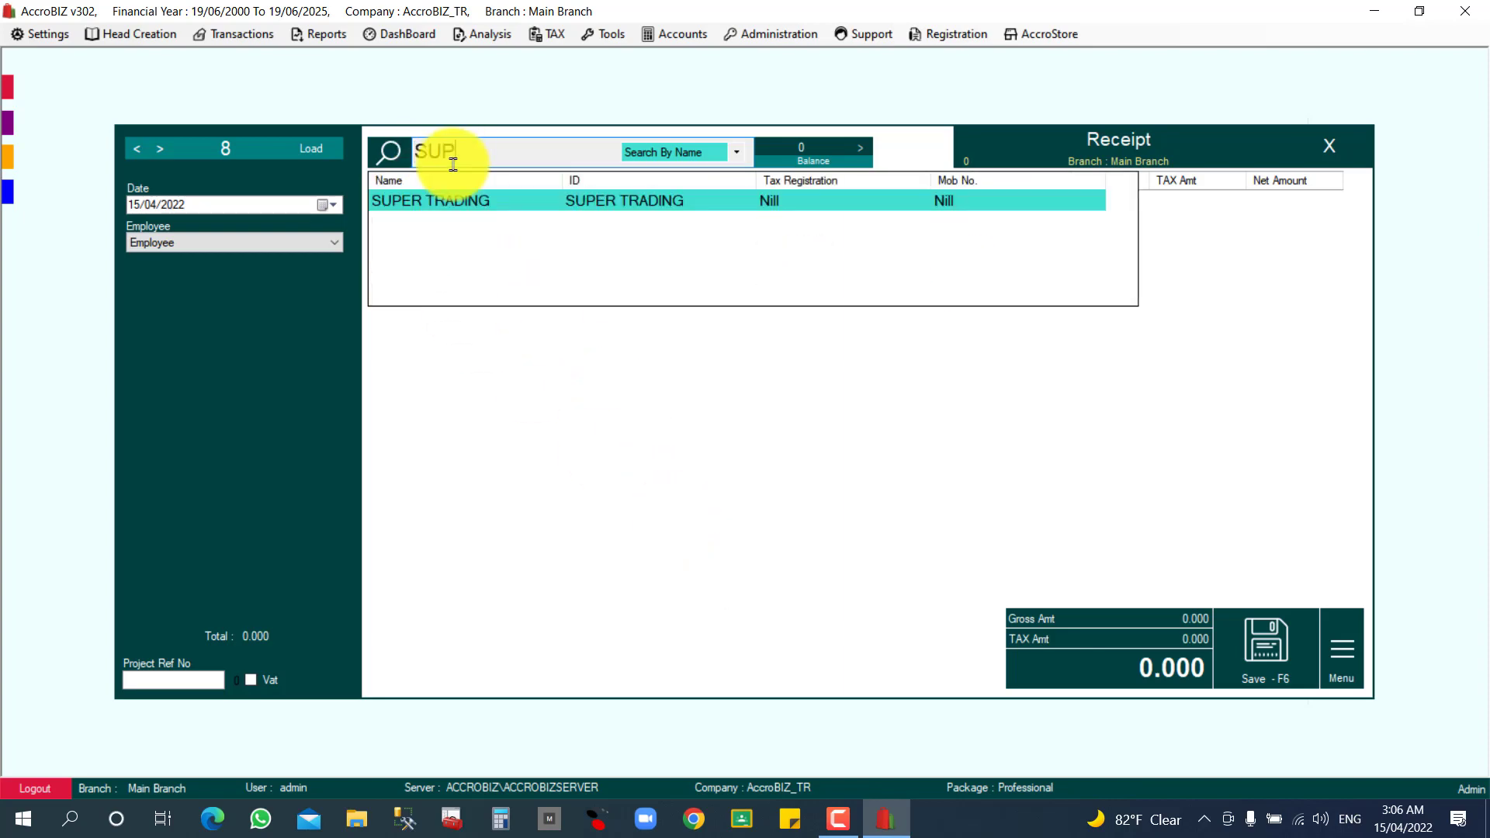
key("Return")
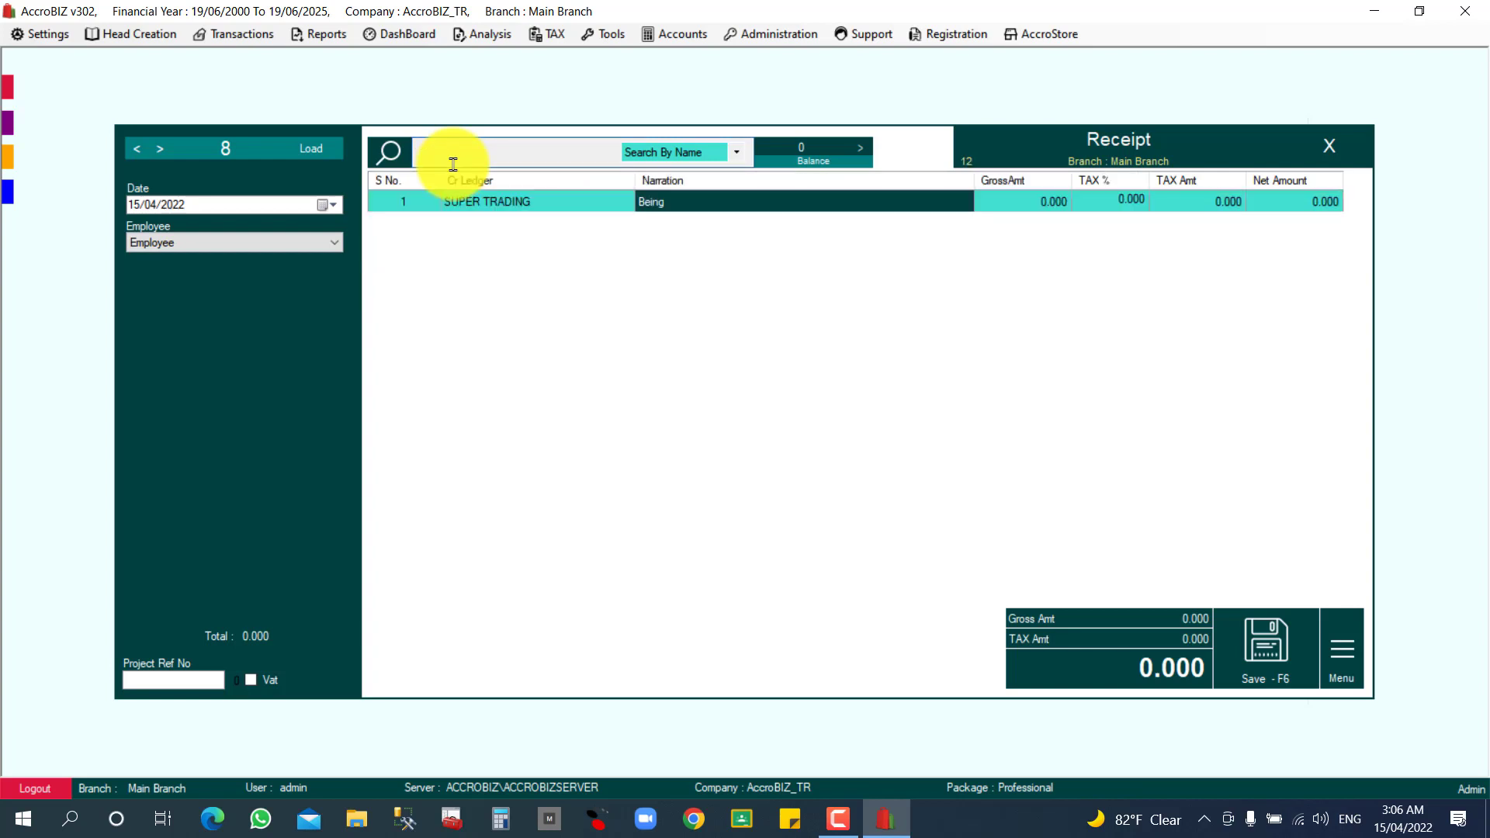
key("Return")
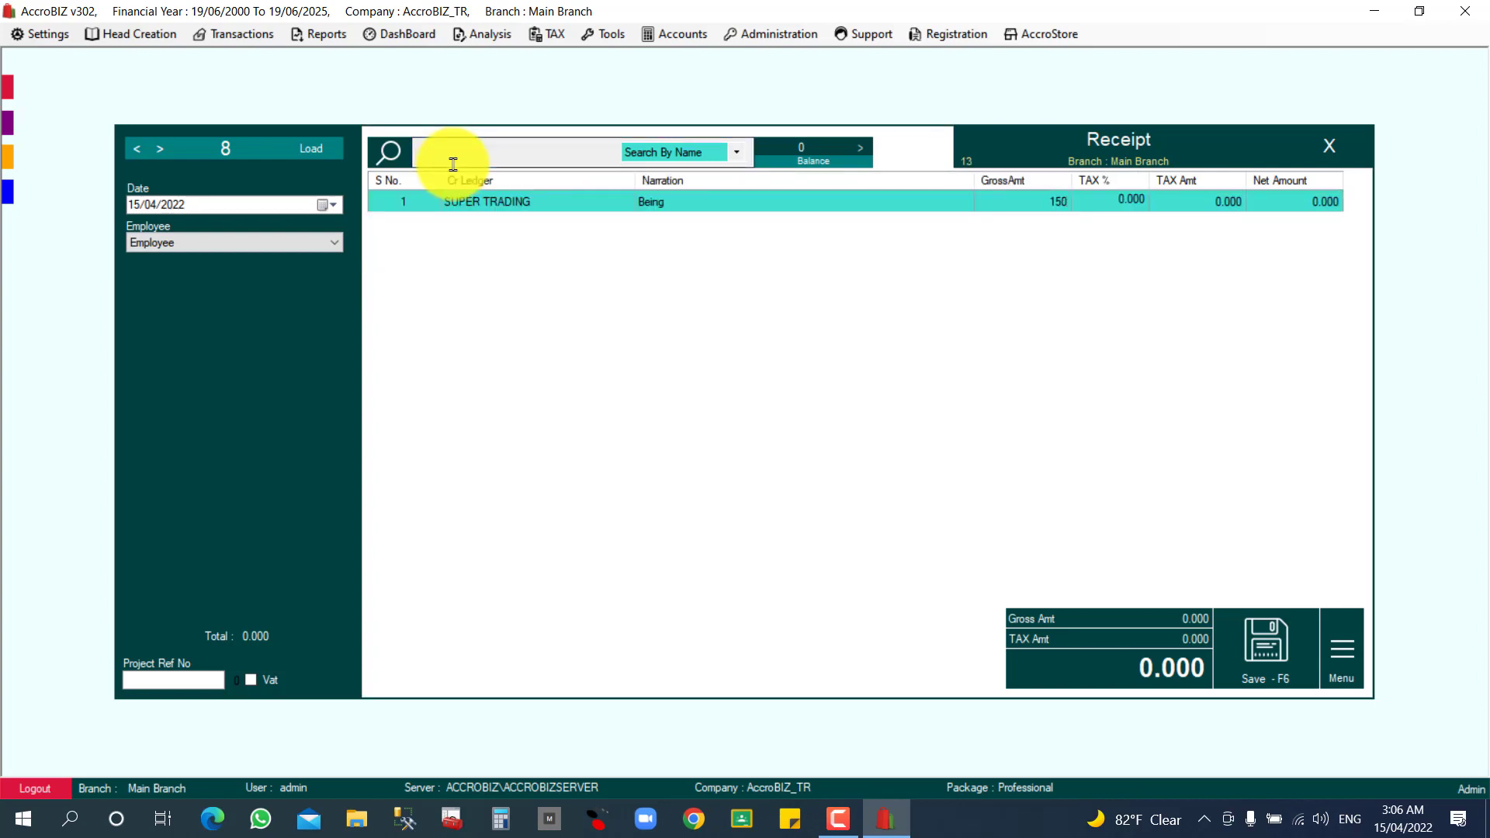
type("150")
key("Return")
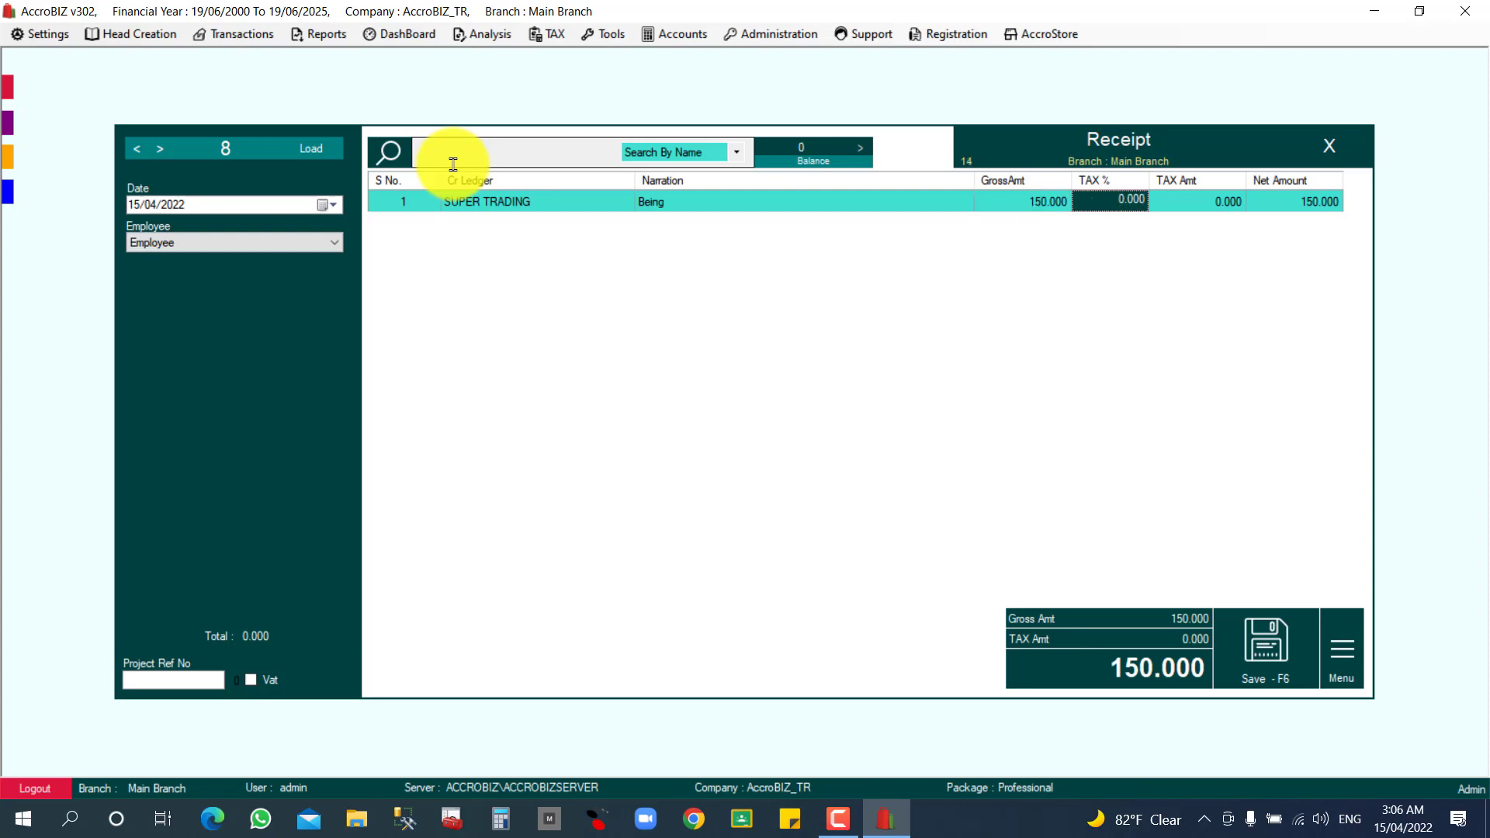
- Save the receipt with NATIONAL BANK as the payment account and 300522 as the cheque reference
left_click(1255, 660)
left_click(1091, 557)
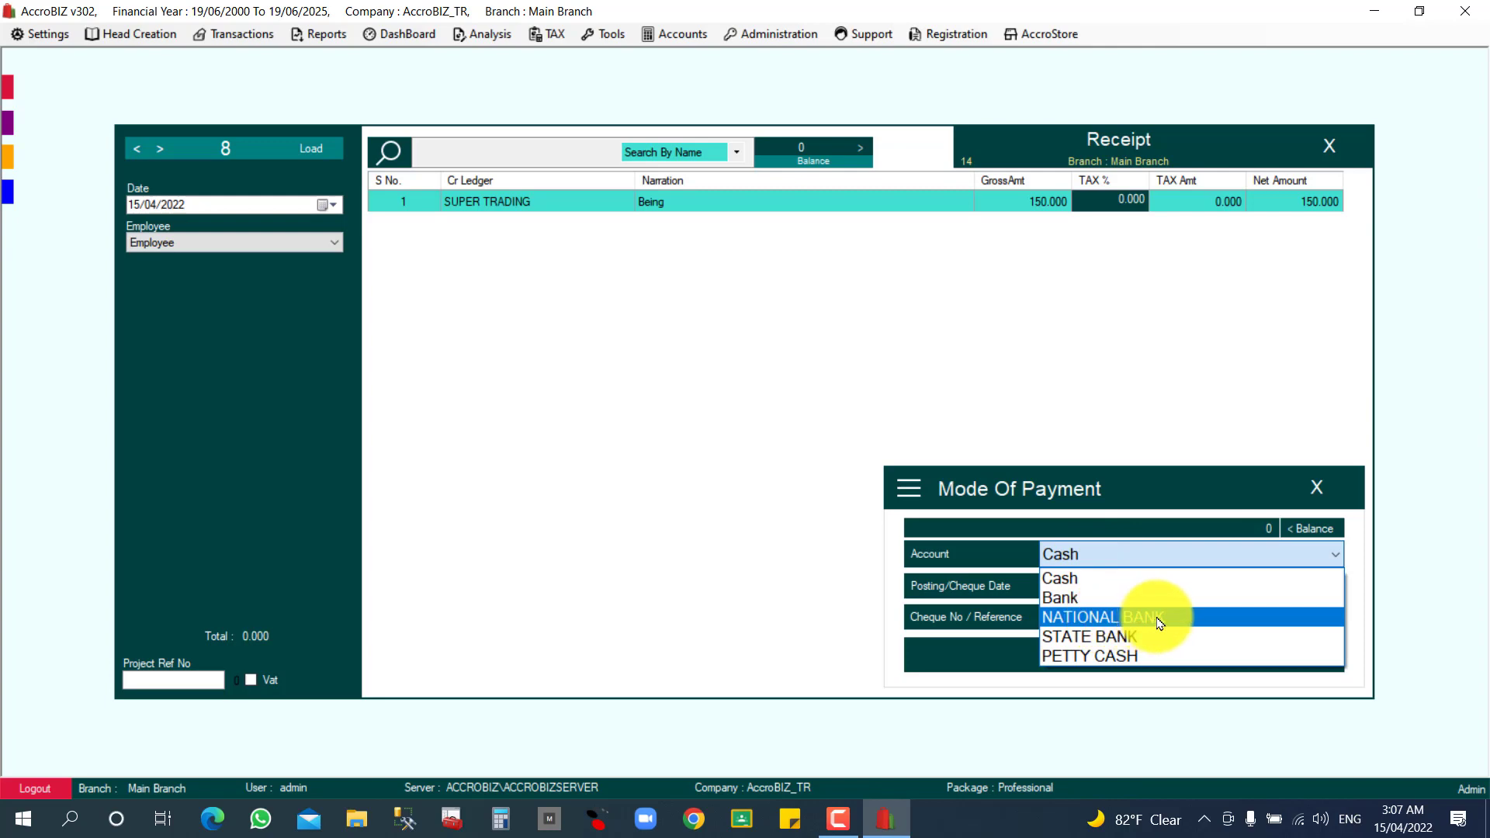
left_click(1076, 618)
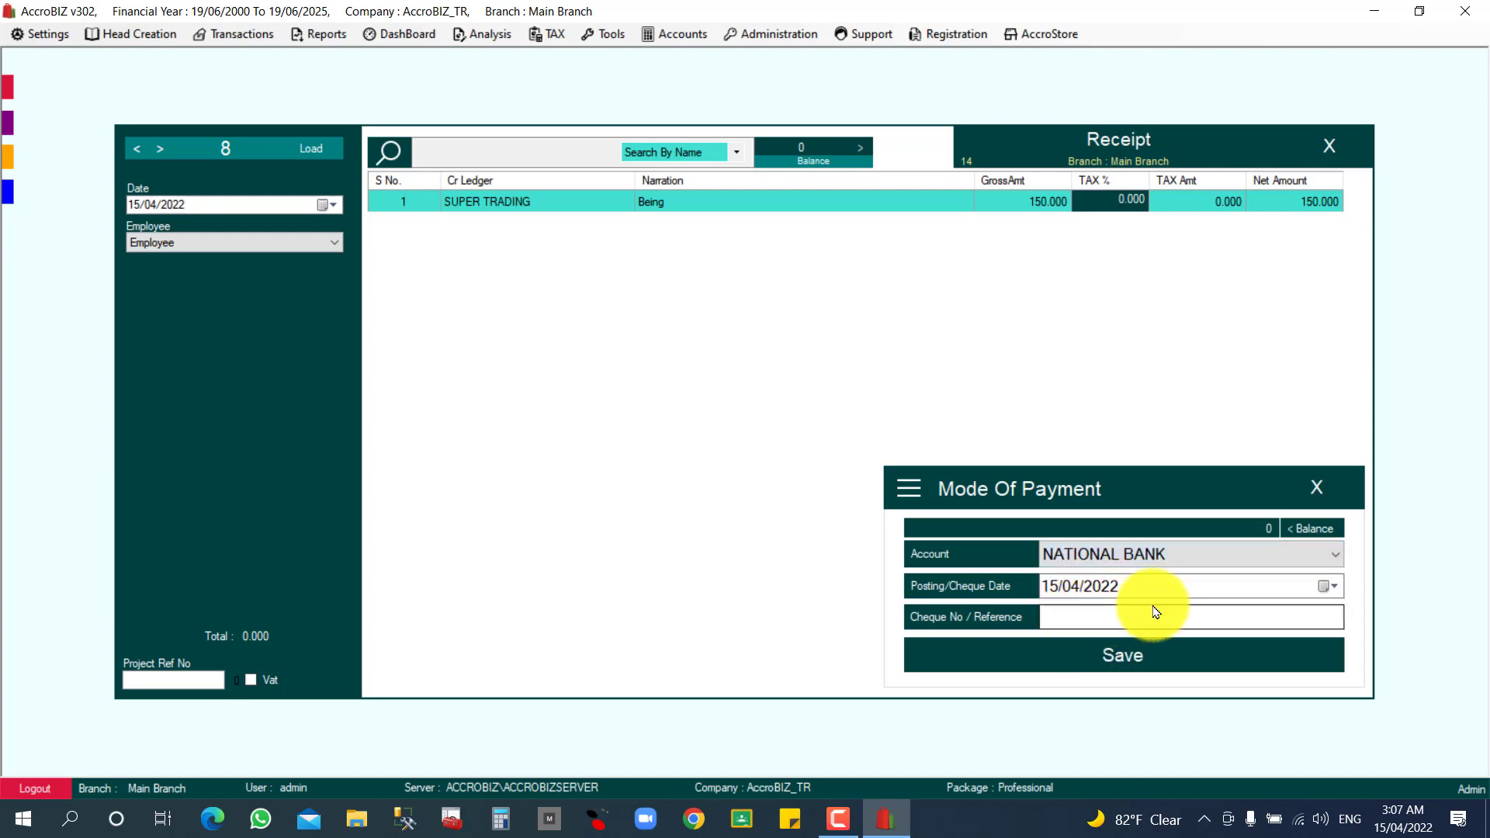
left_click(1052, 594)
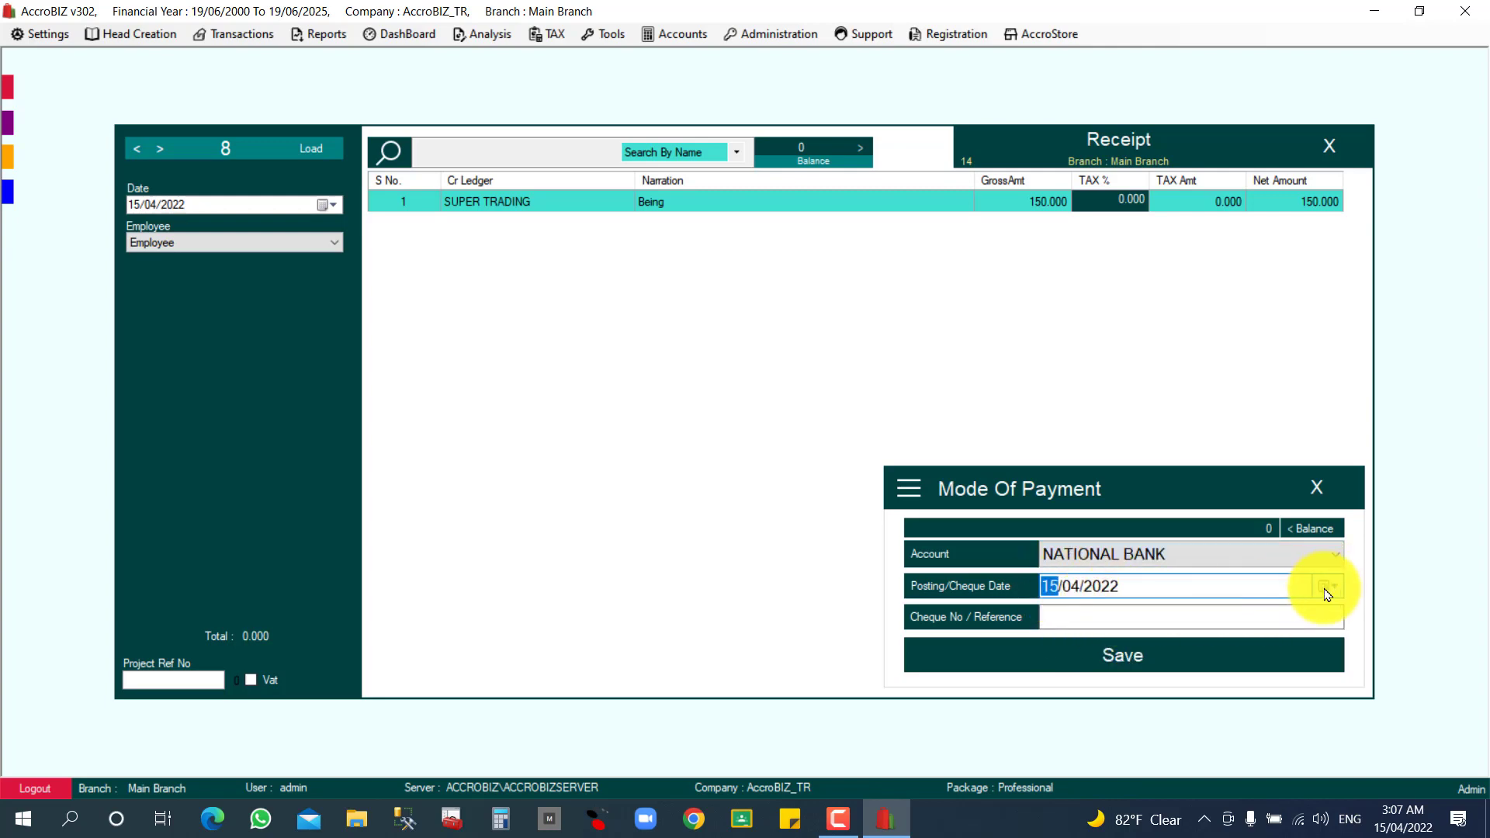
left_click(1062, 617)
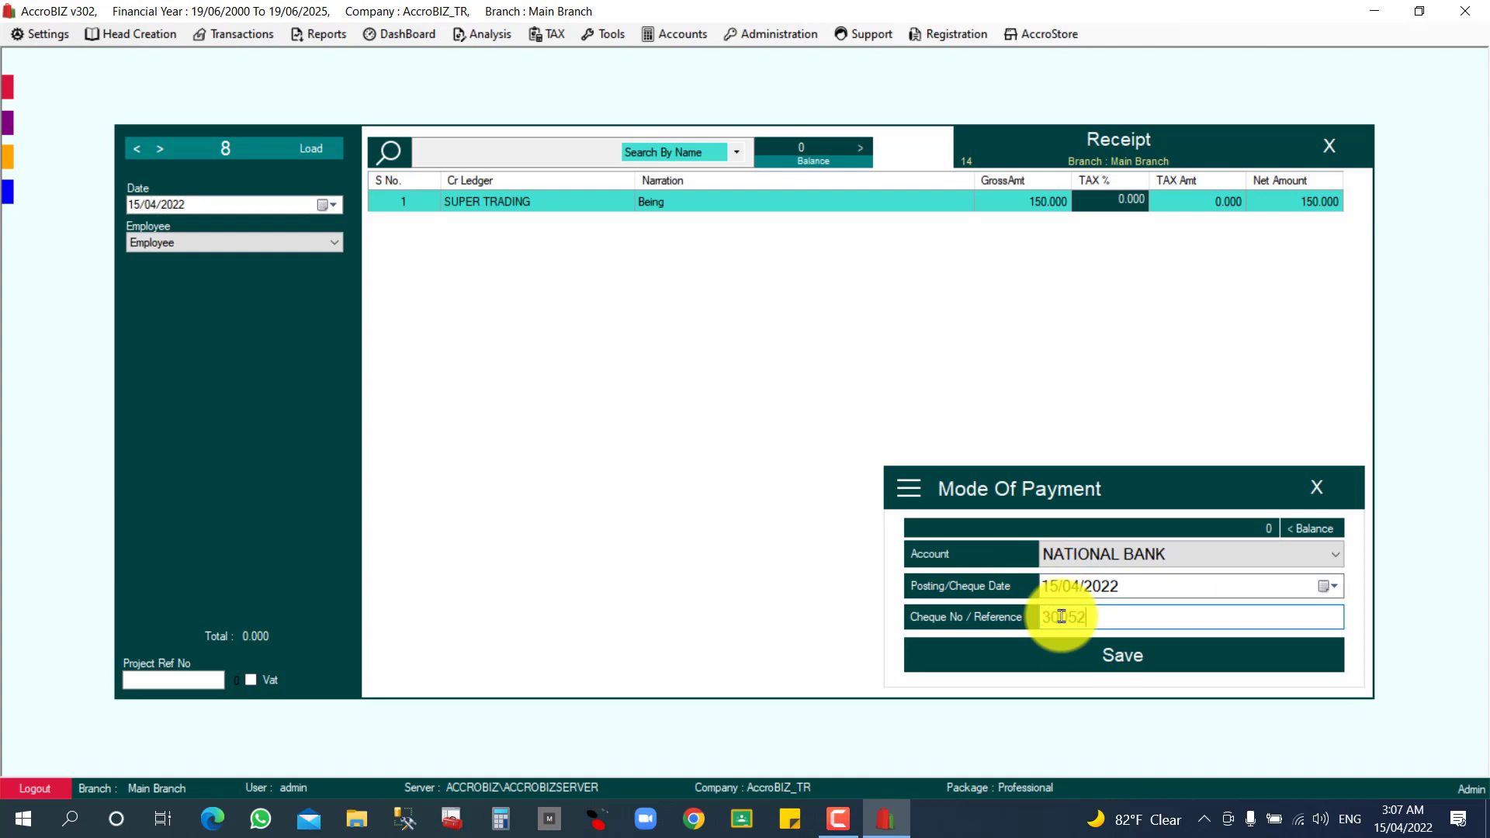
left_click(1116, 659)
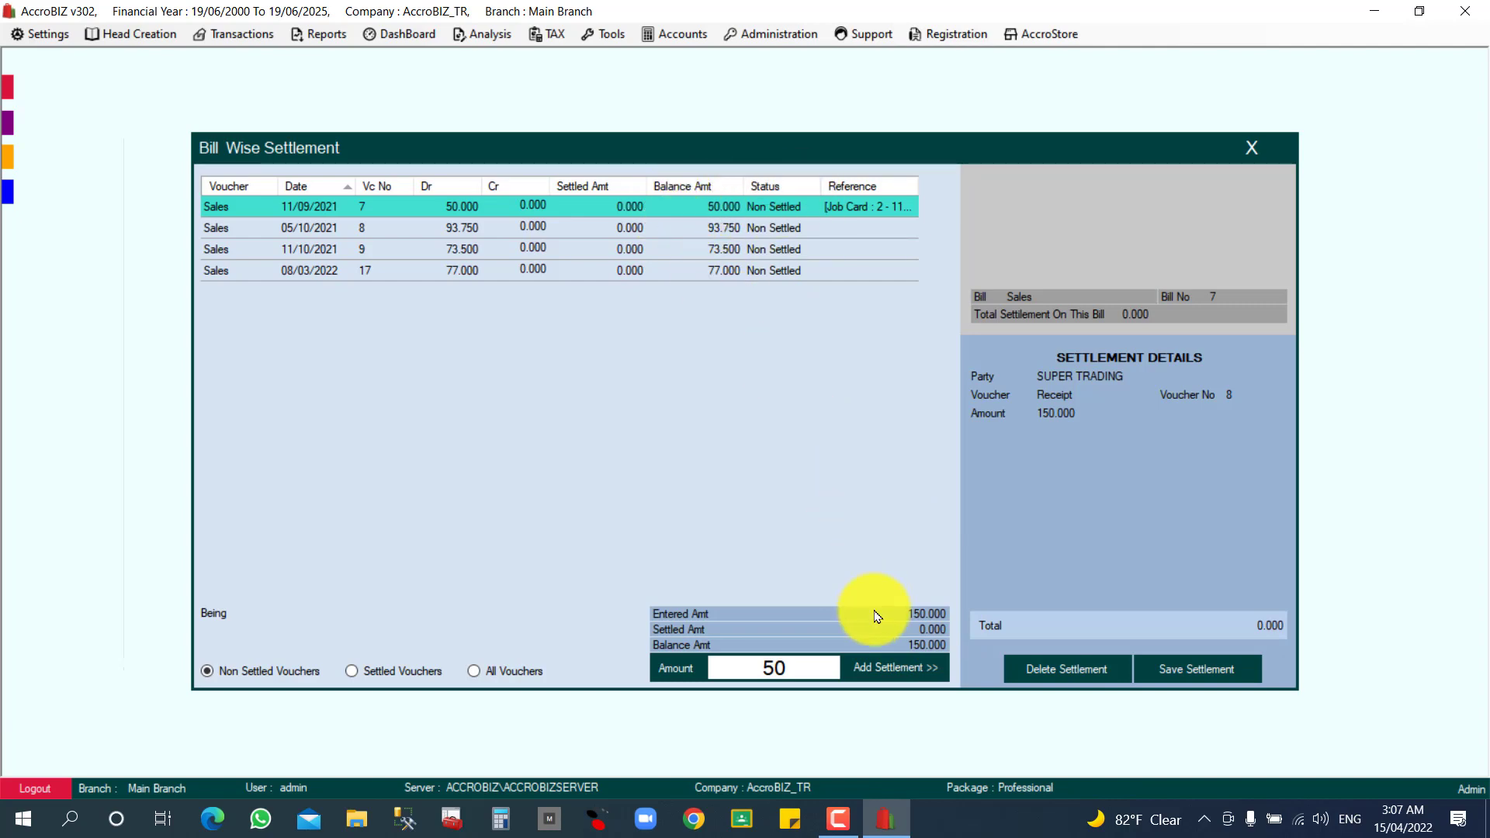
- Add settlements of 50 against sales voucher 7 and 93.75 against sales voucher 8
left_click(877, 676)
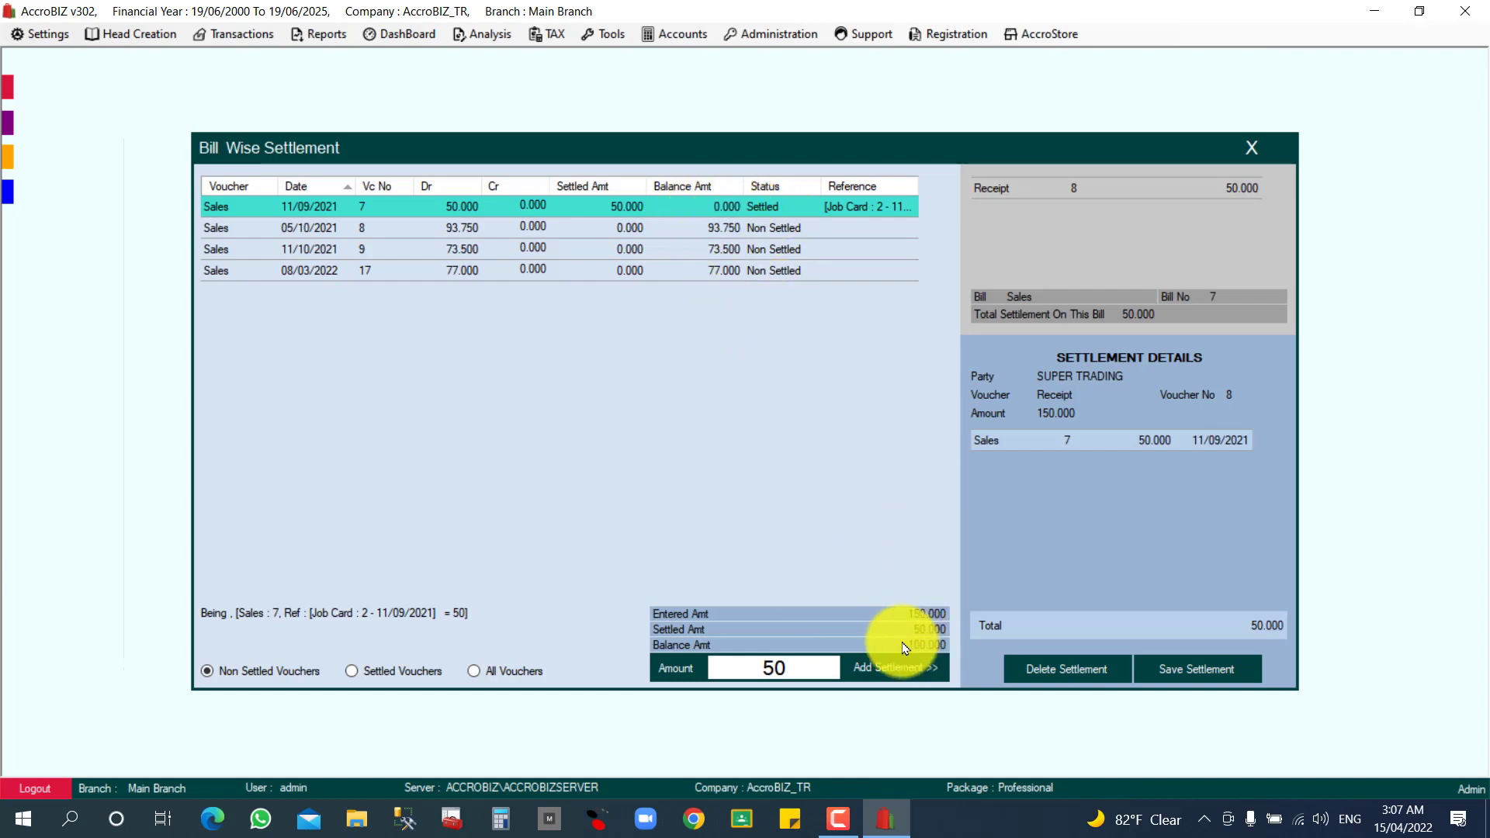
left_click(716, 231)
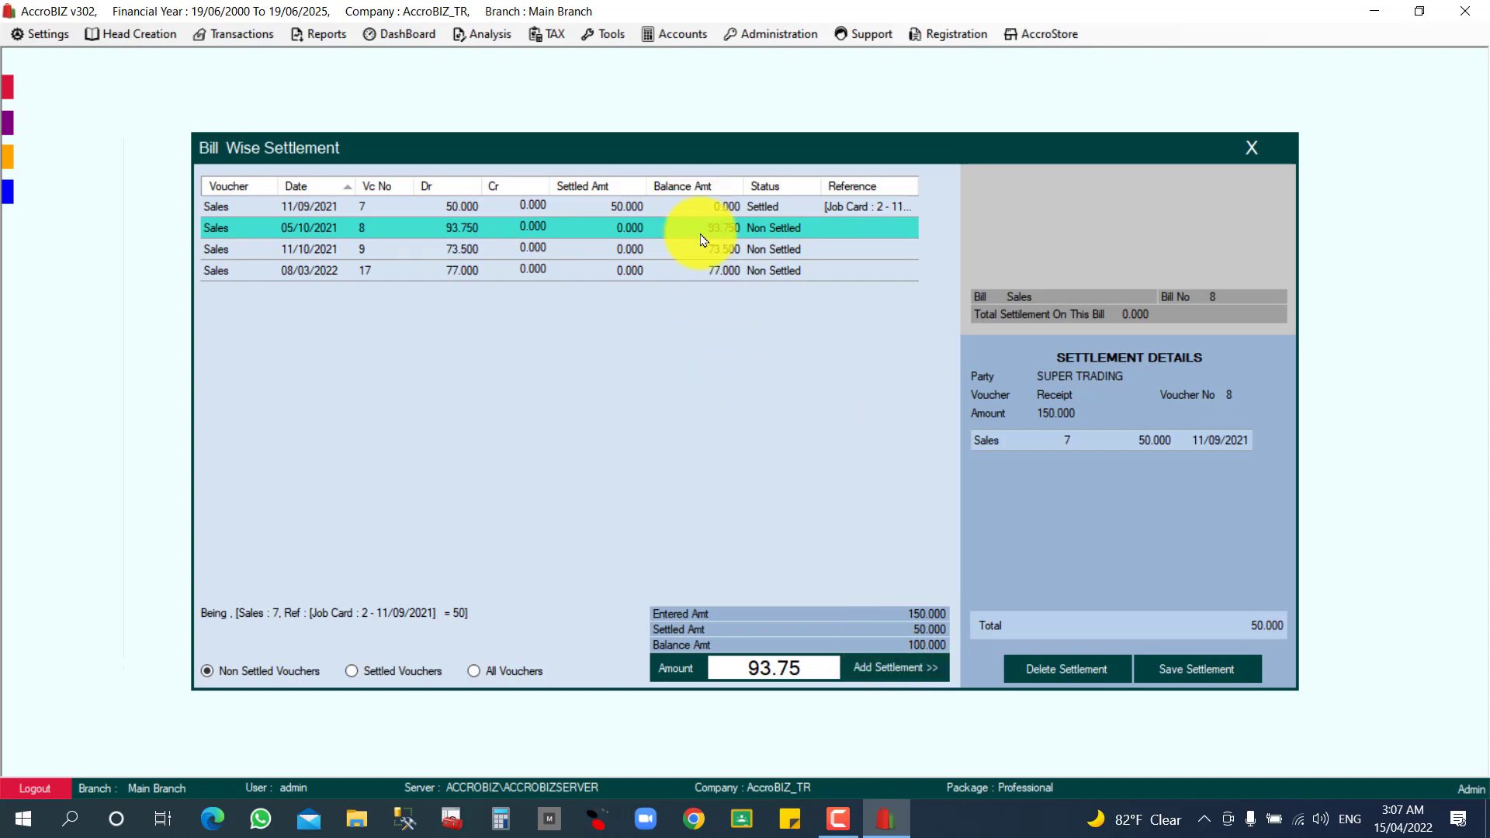
left_click(890, 671)
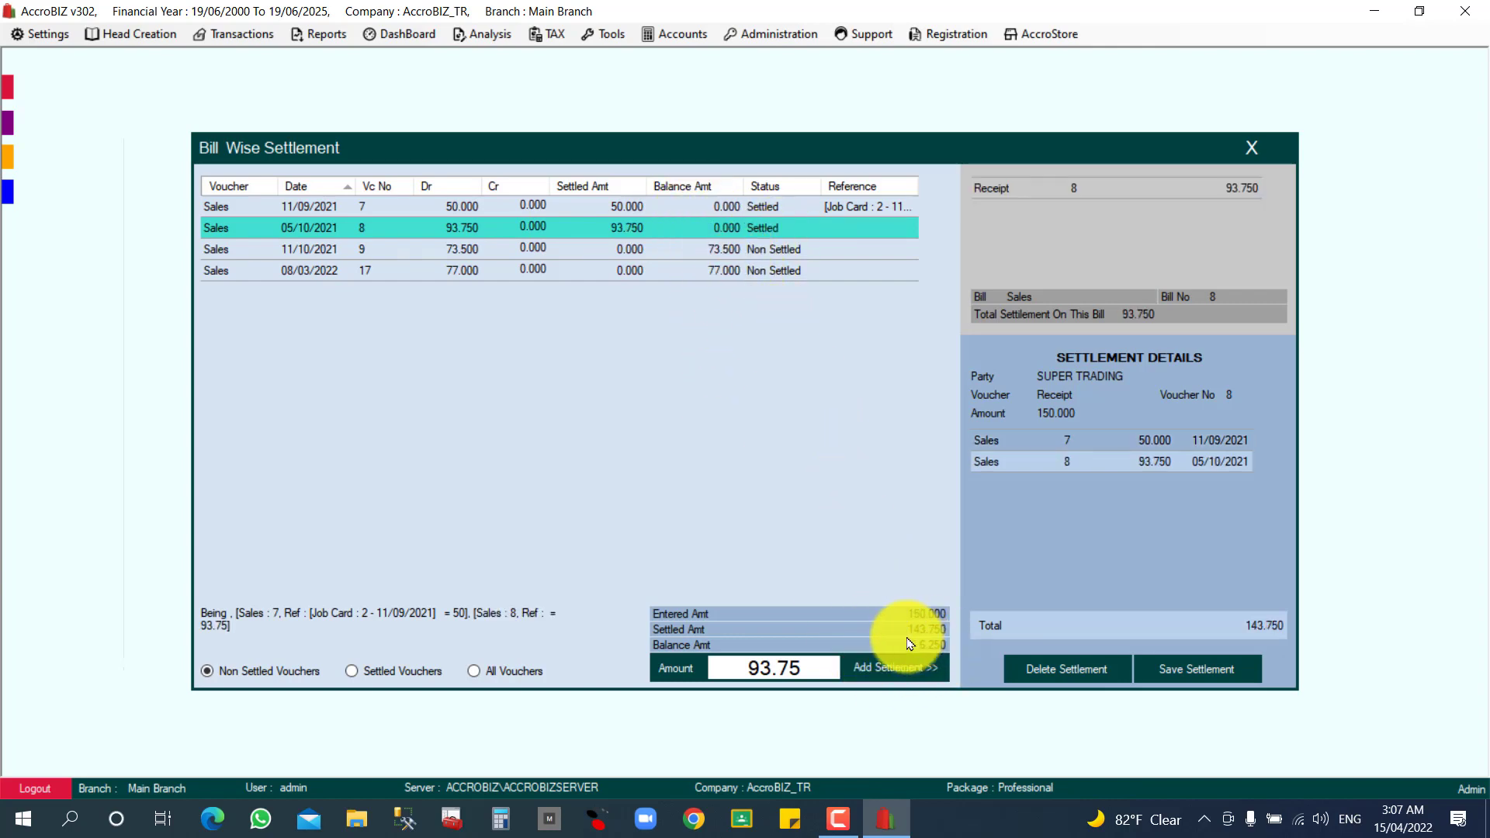
- Add a partial settlement of 6.250 against sales voucher 9 and save the bill-wise settlement
left_click(722, 256)
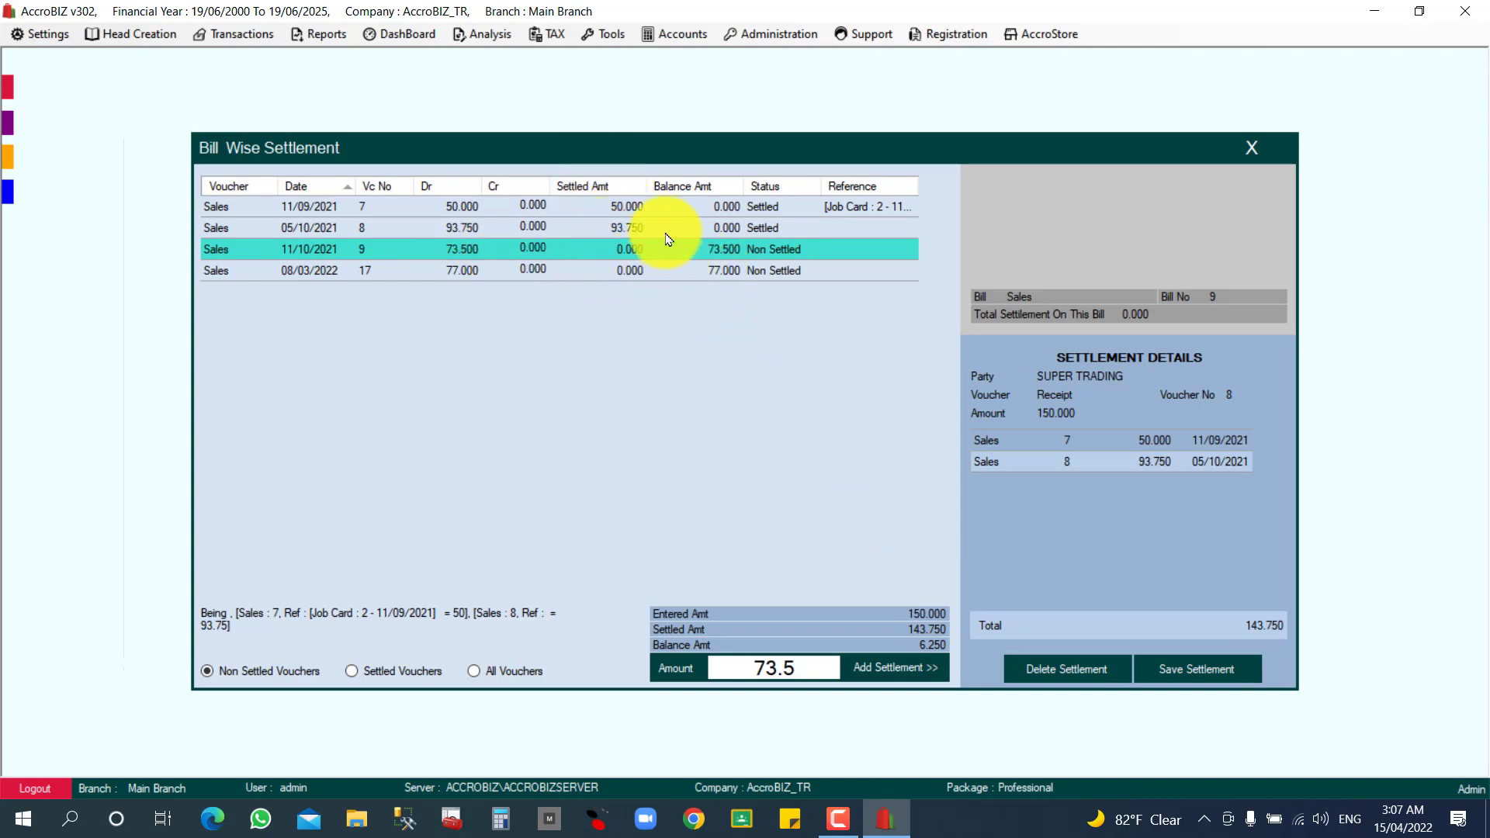
left_click(625, 208)
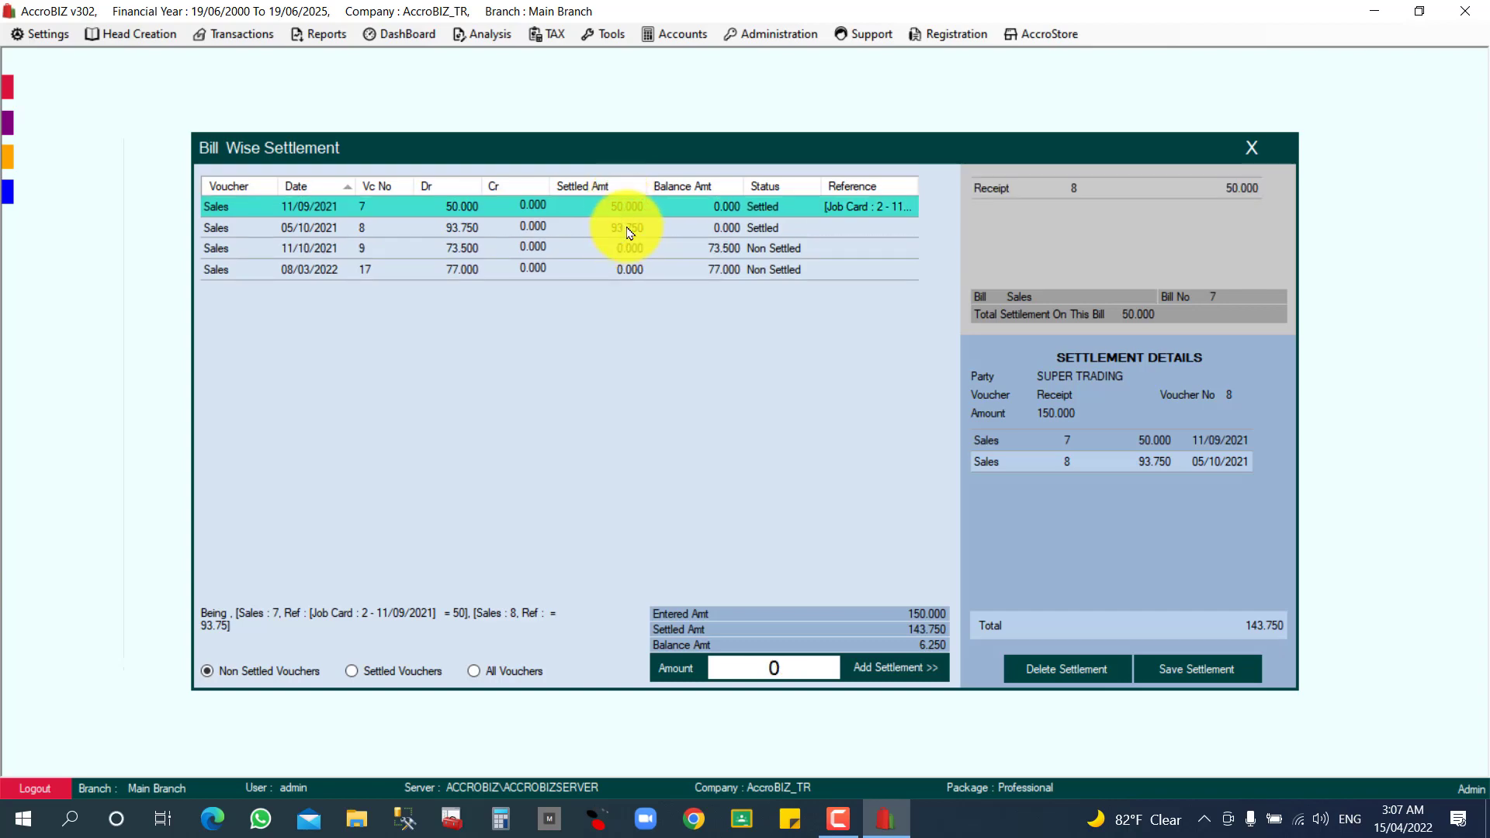
left_click(613, 227)
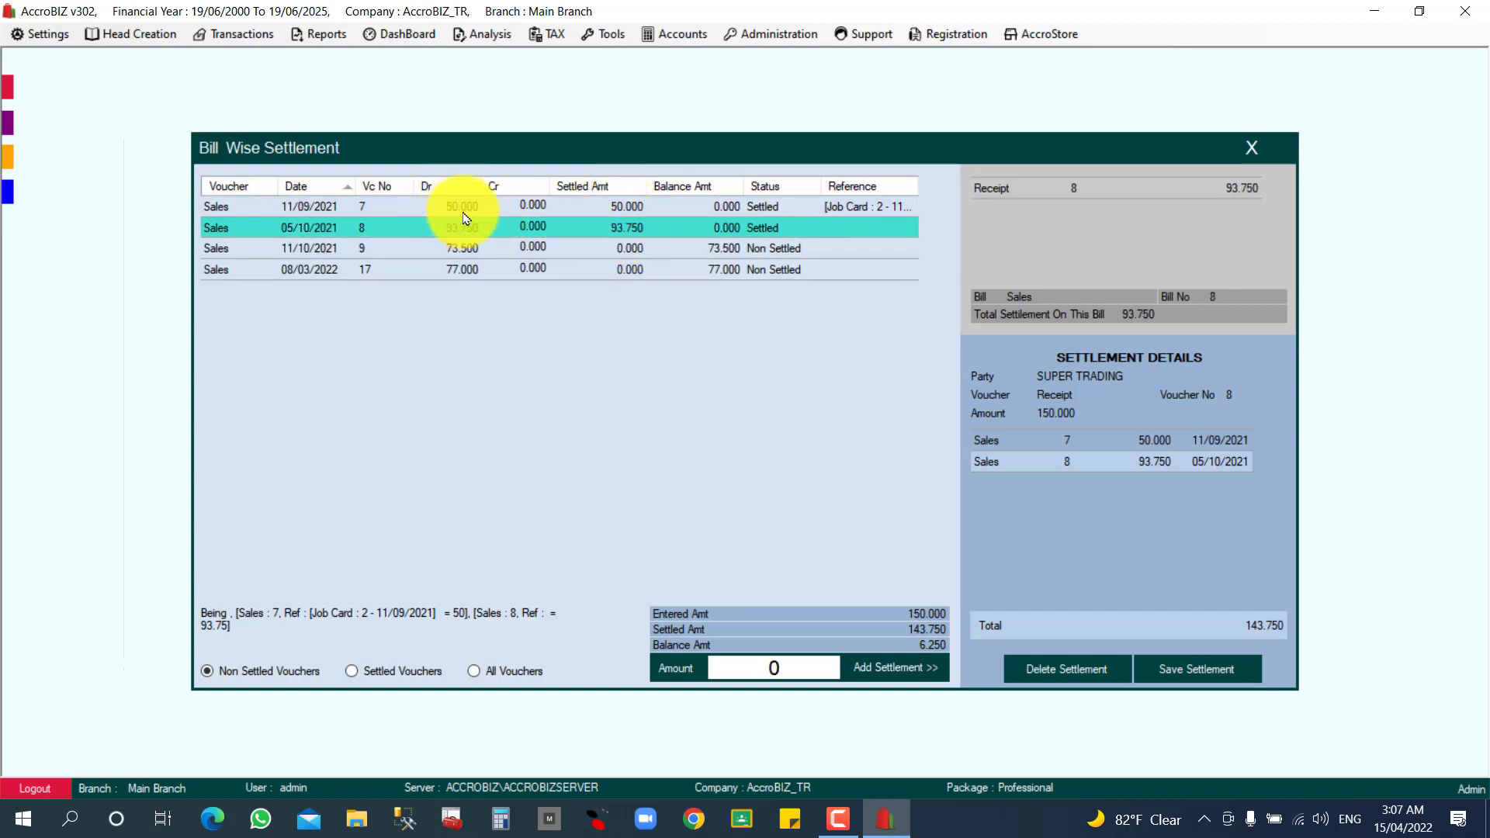
left_click(627, 207)
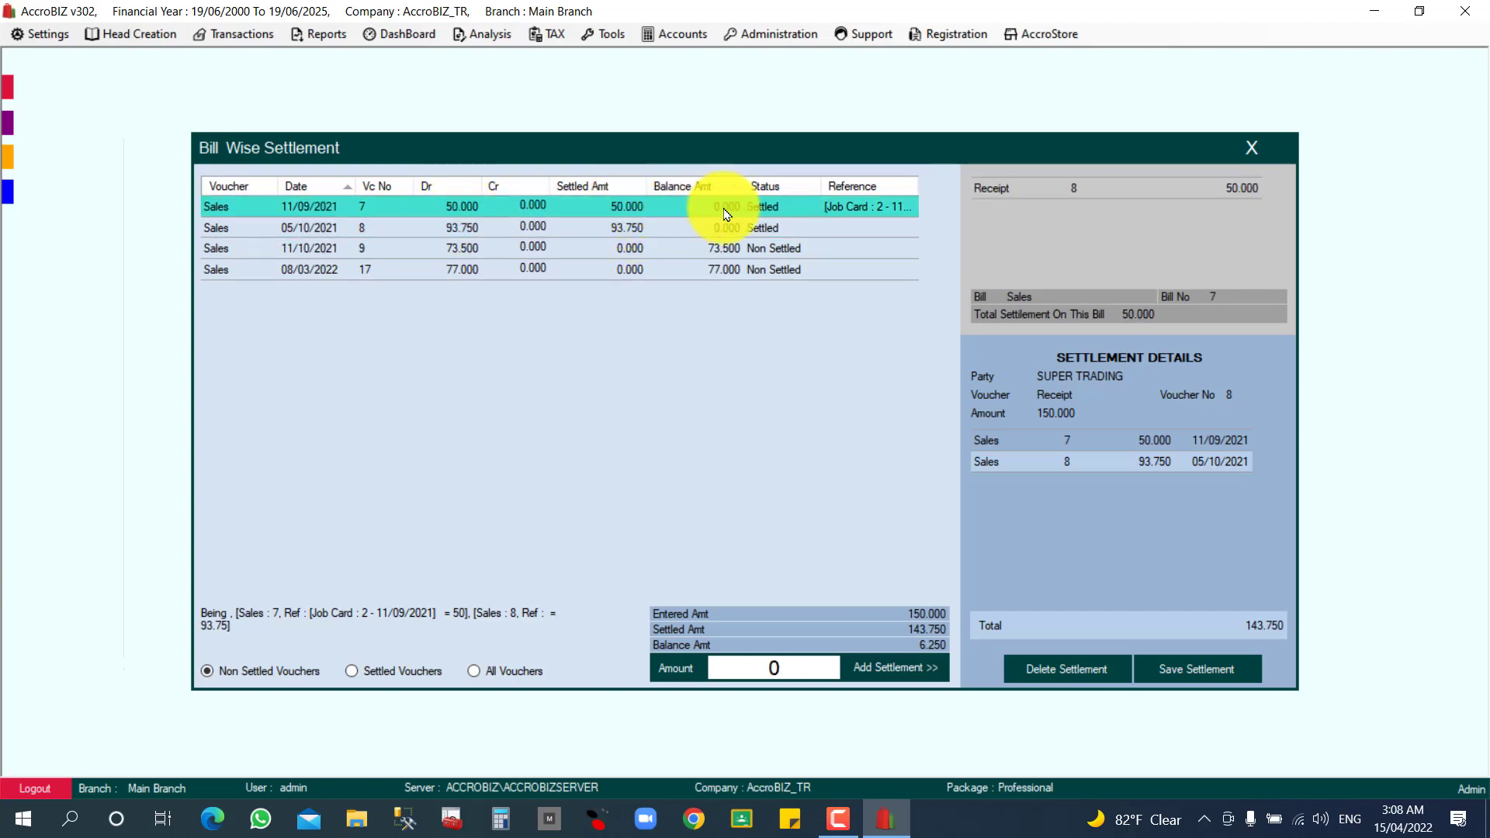
left_click(621, 255)
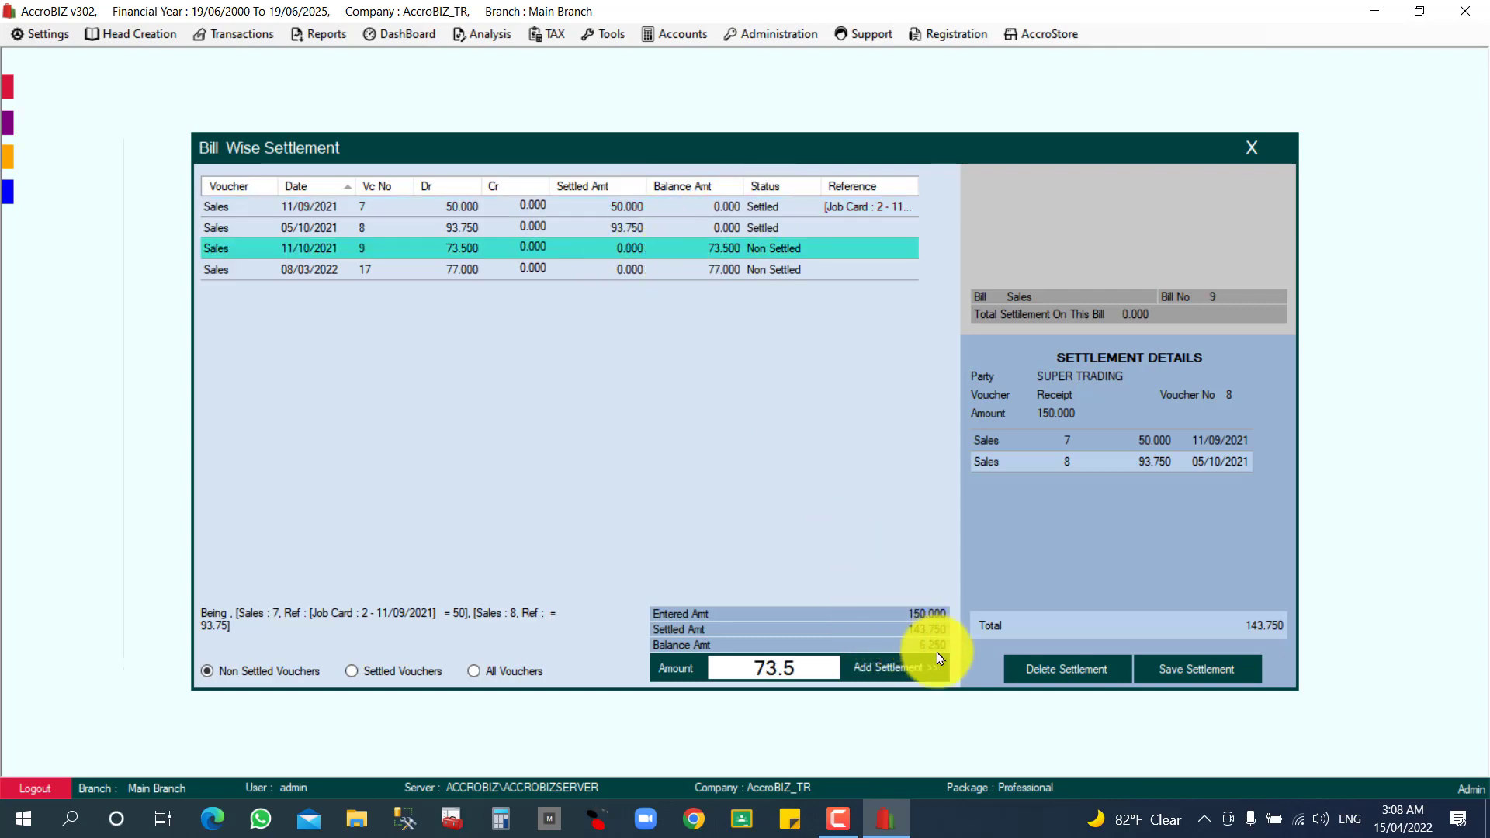
left_click_drag(811, 677, 747, 666)
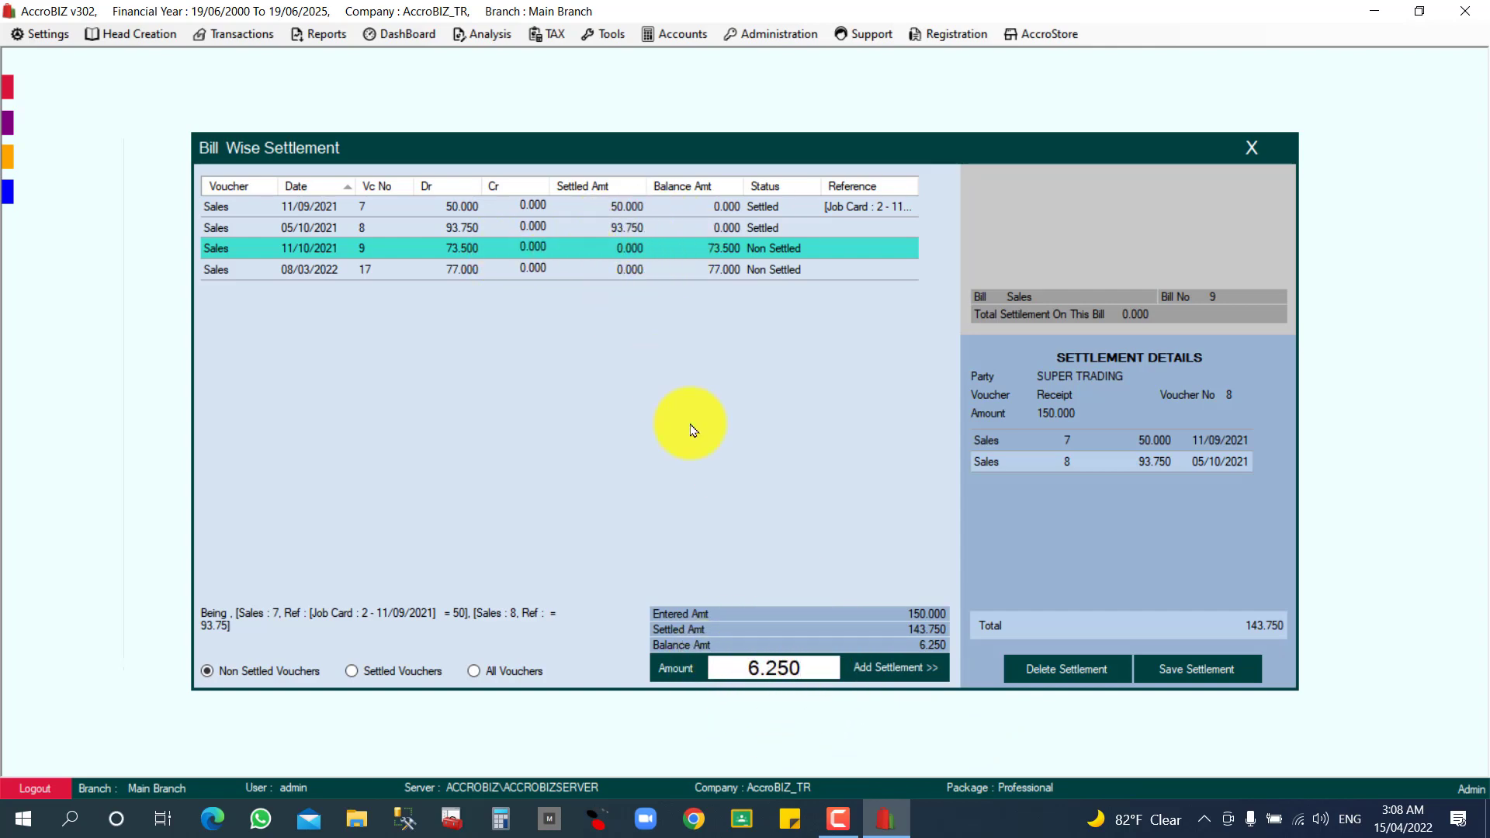
left_click(873, 667)
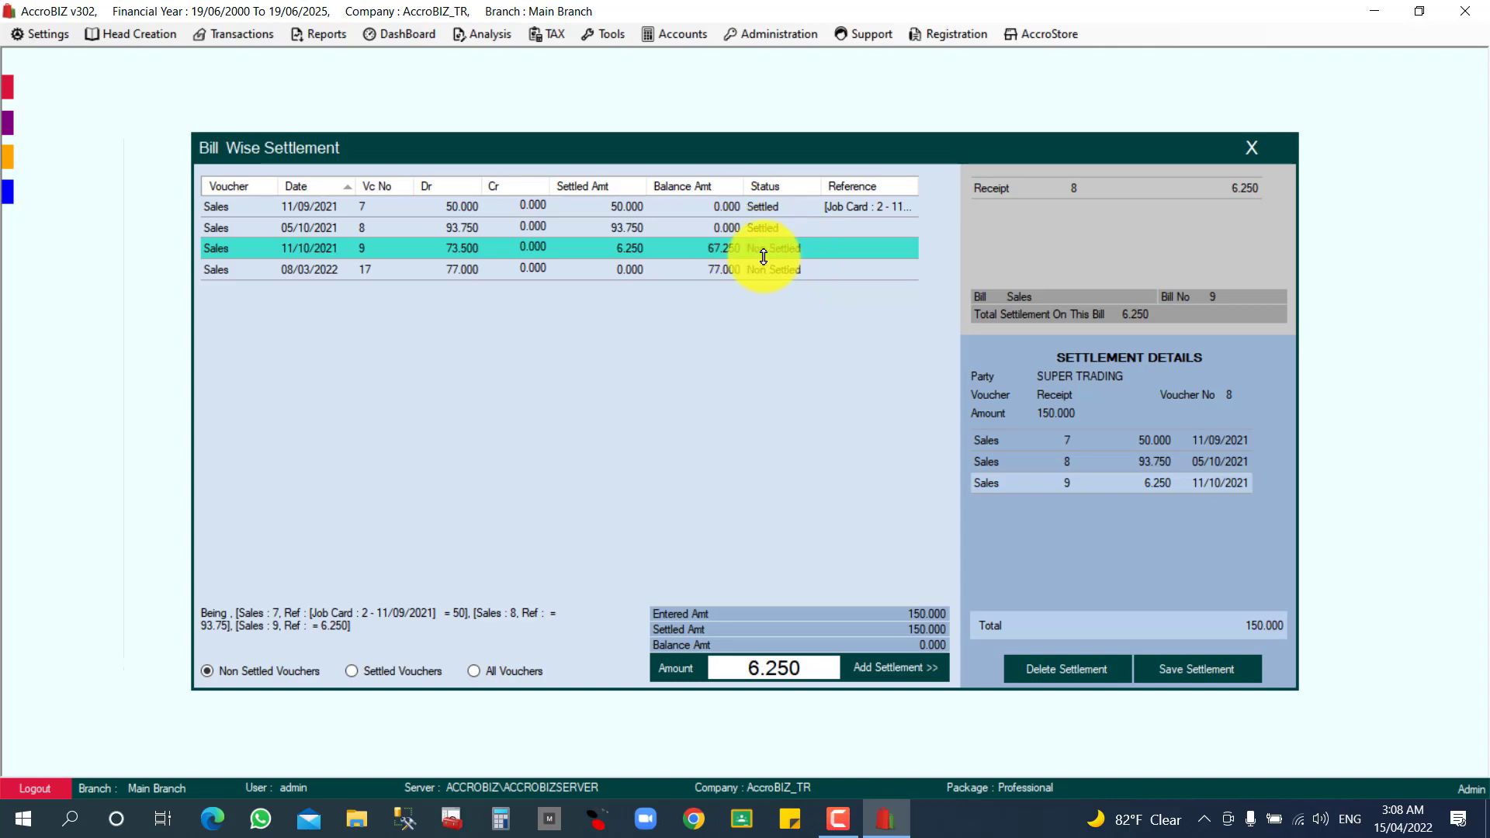
left_click(1186, 675)
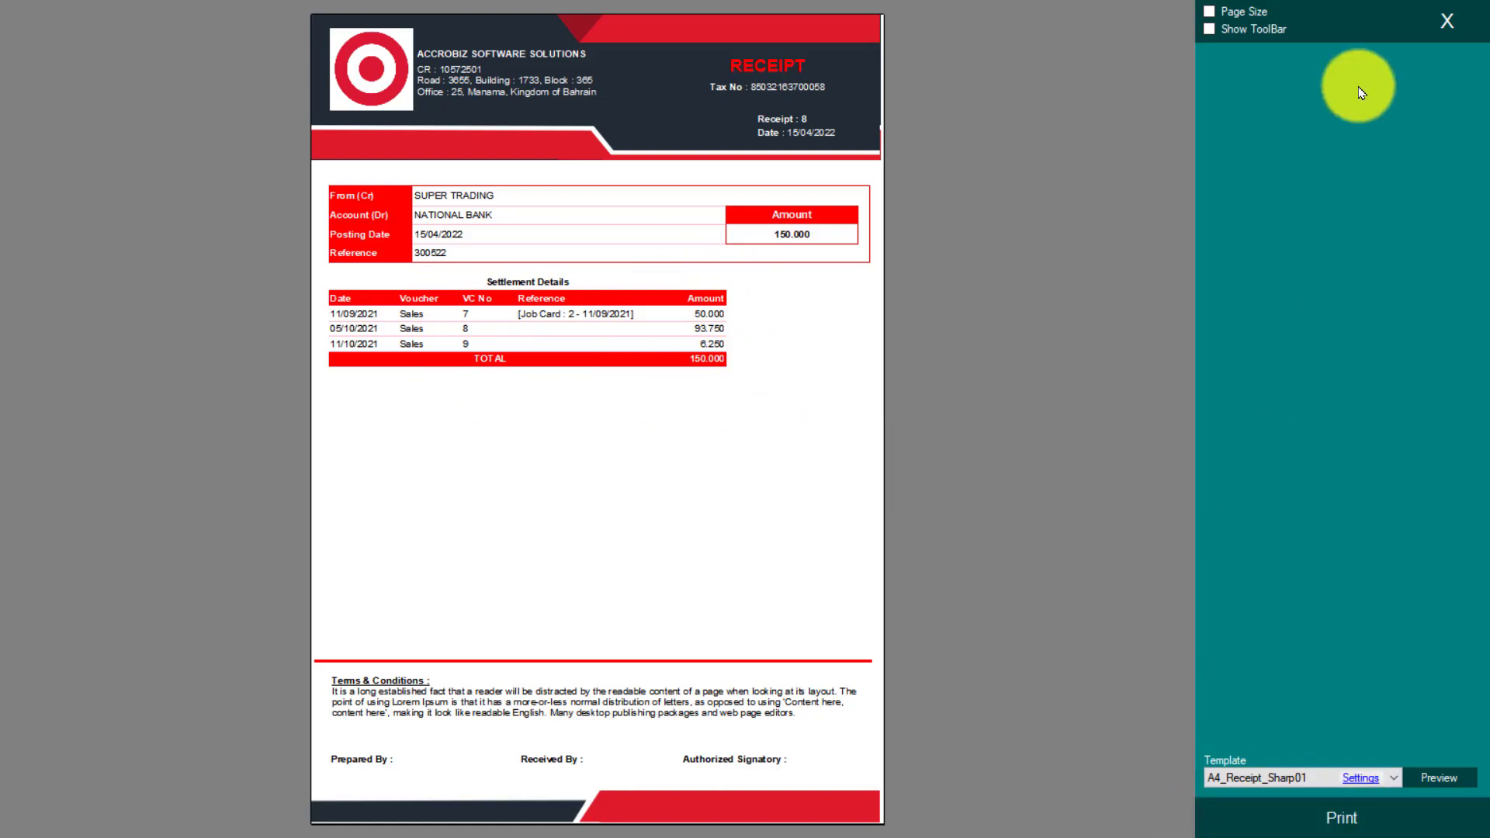
- Close the receipt print preview and the receipt entry form
left_click(1447, 21)
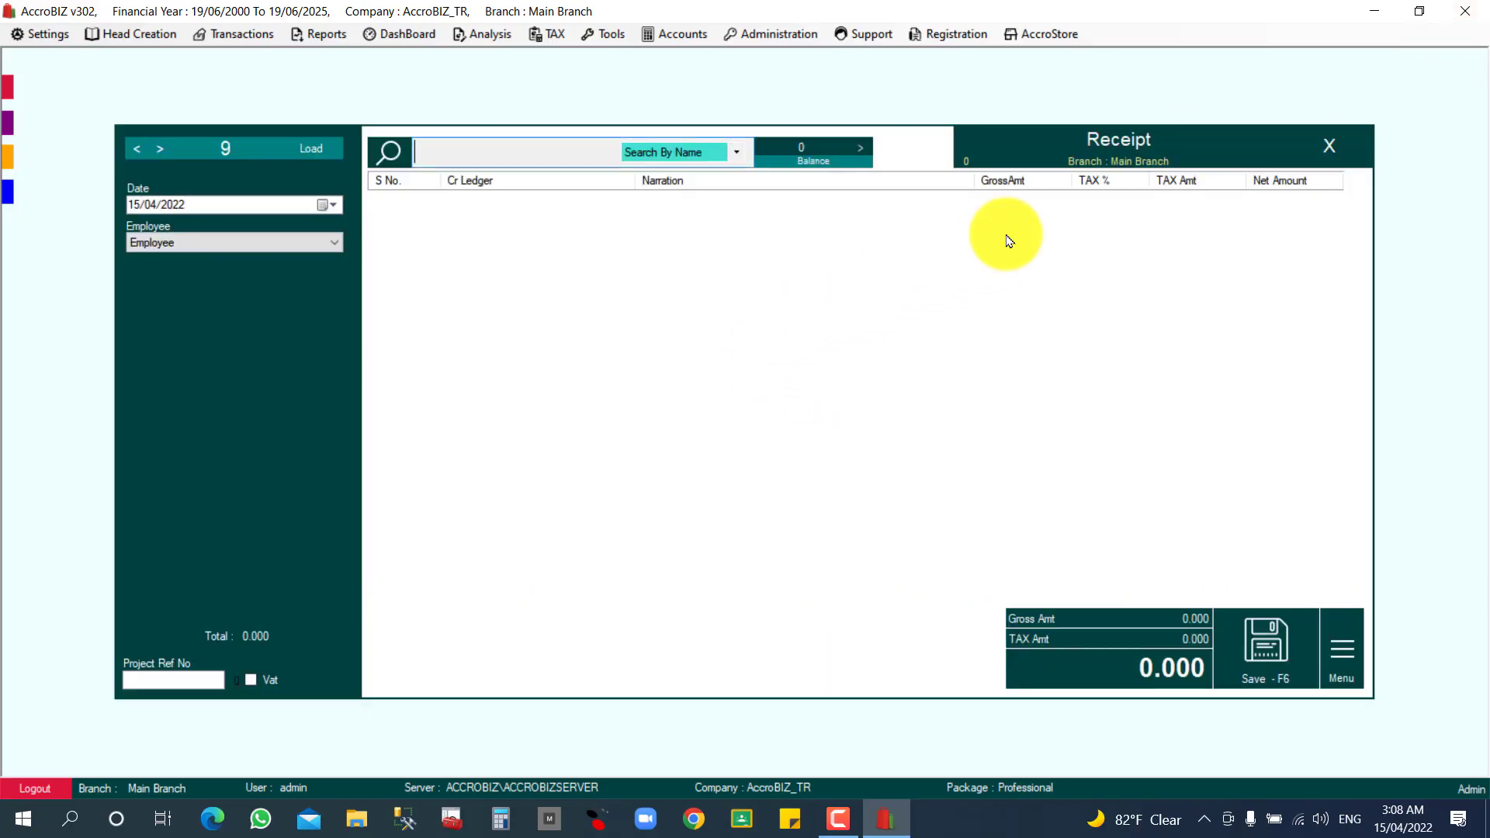
left_click(1329, 146)
left_click(677, 471)
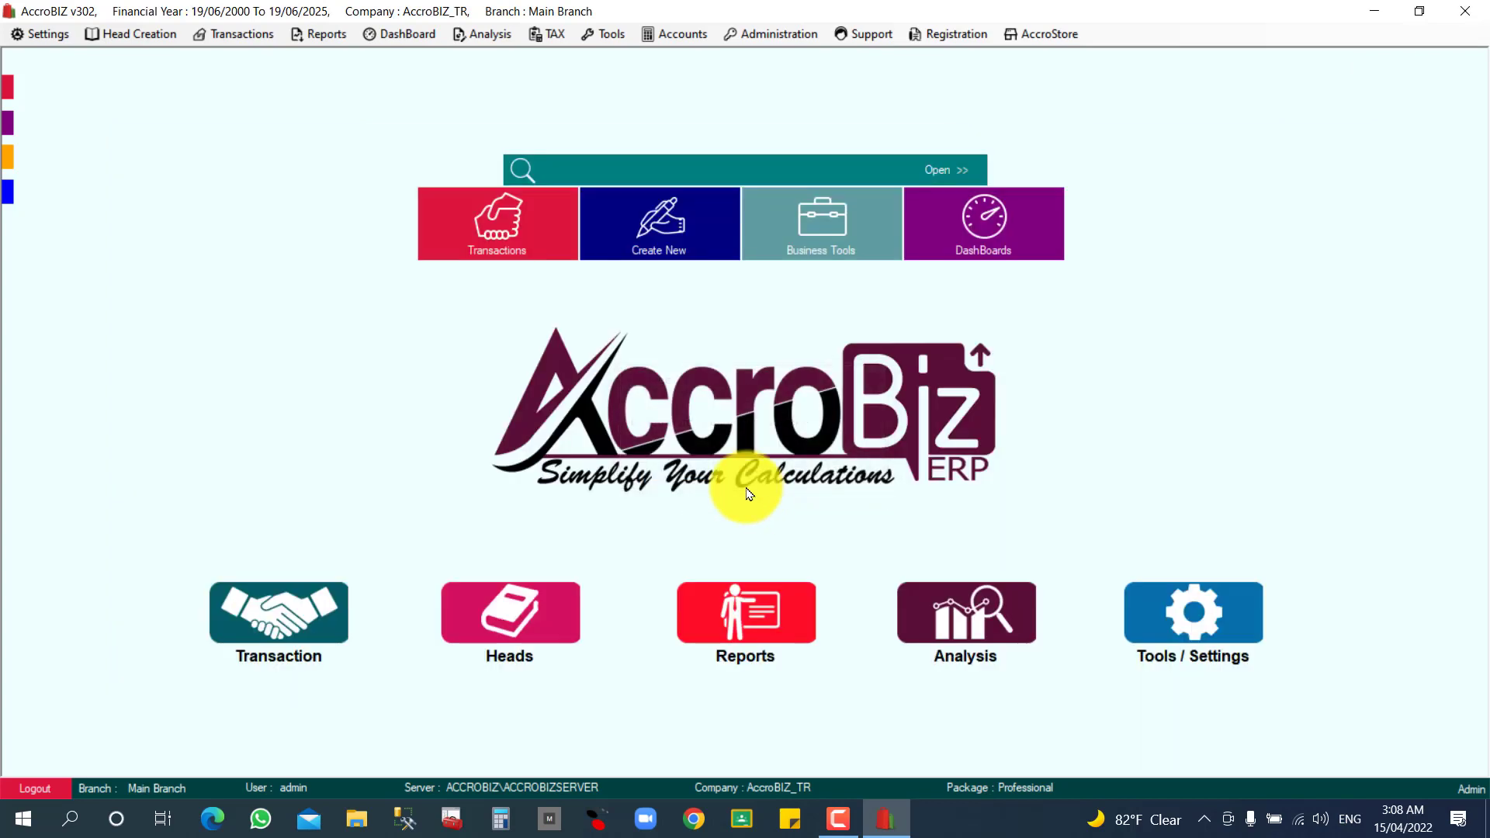
- Look up SUPER in the ledger enquiry and show SUPER TRADING's standard statement for the last 365 days
left_click(11, 124)
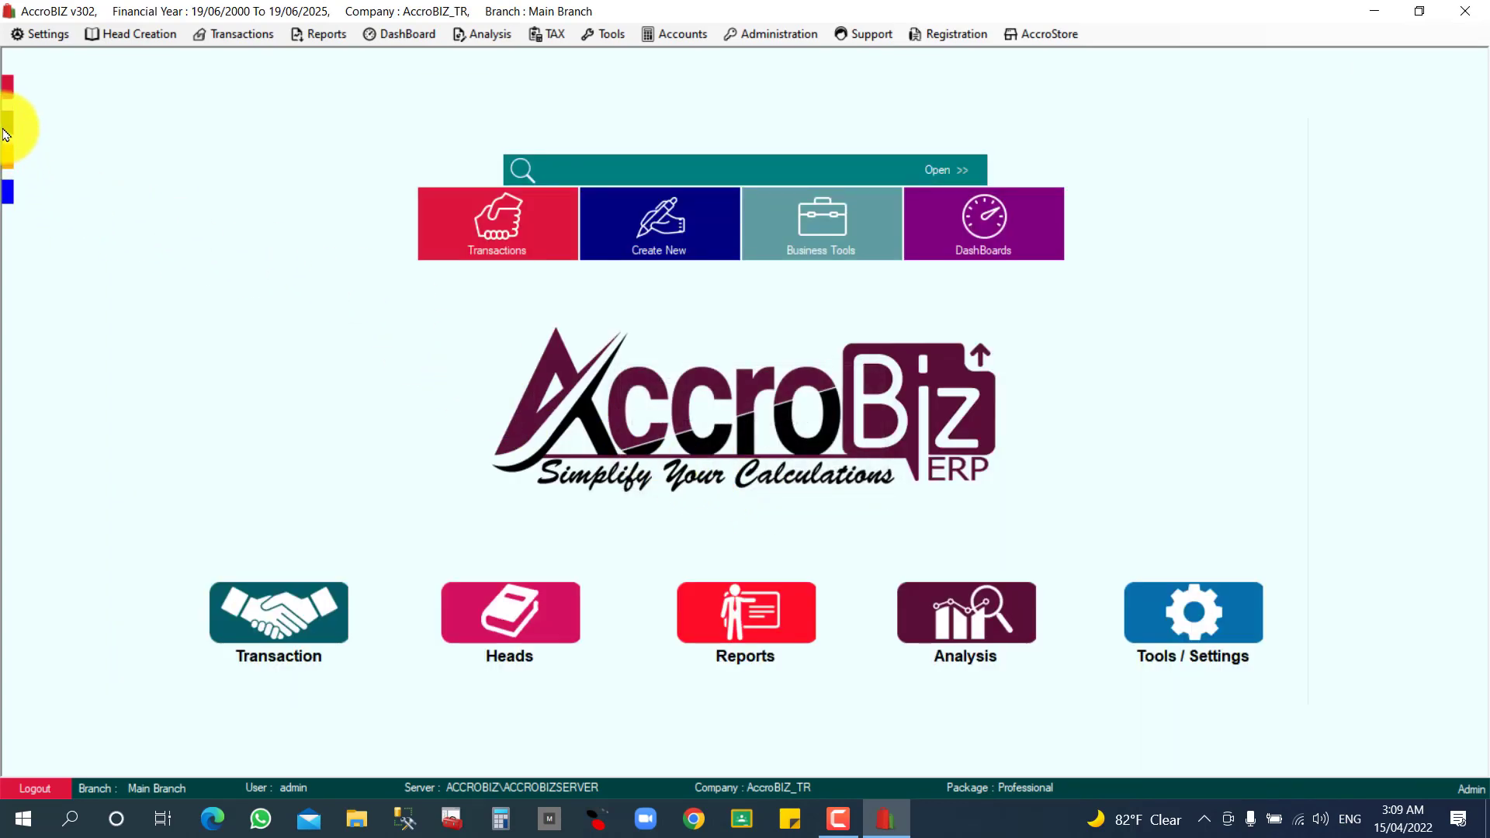
left_click(9, 131)
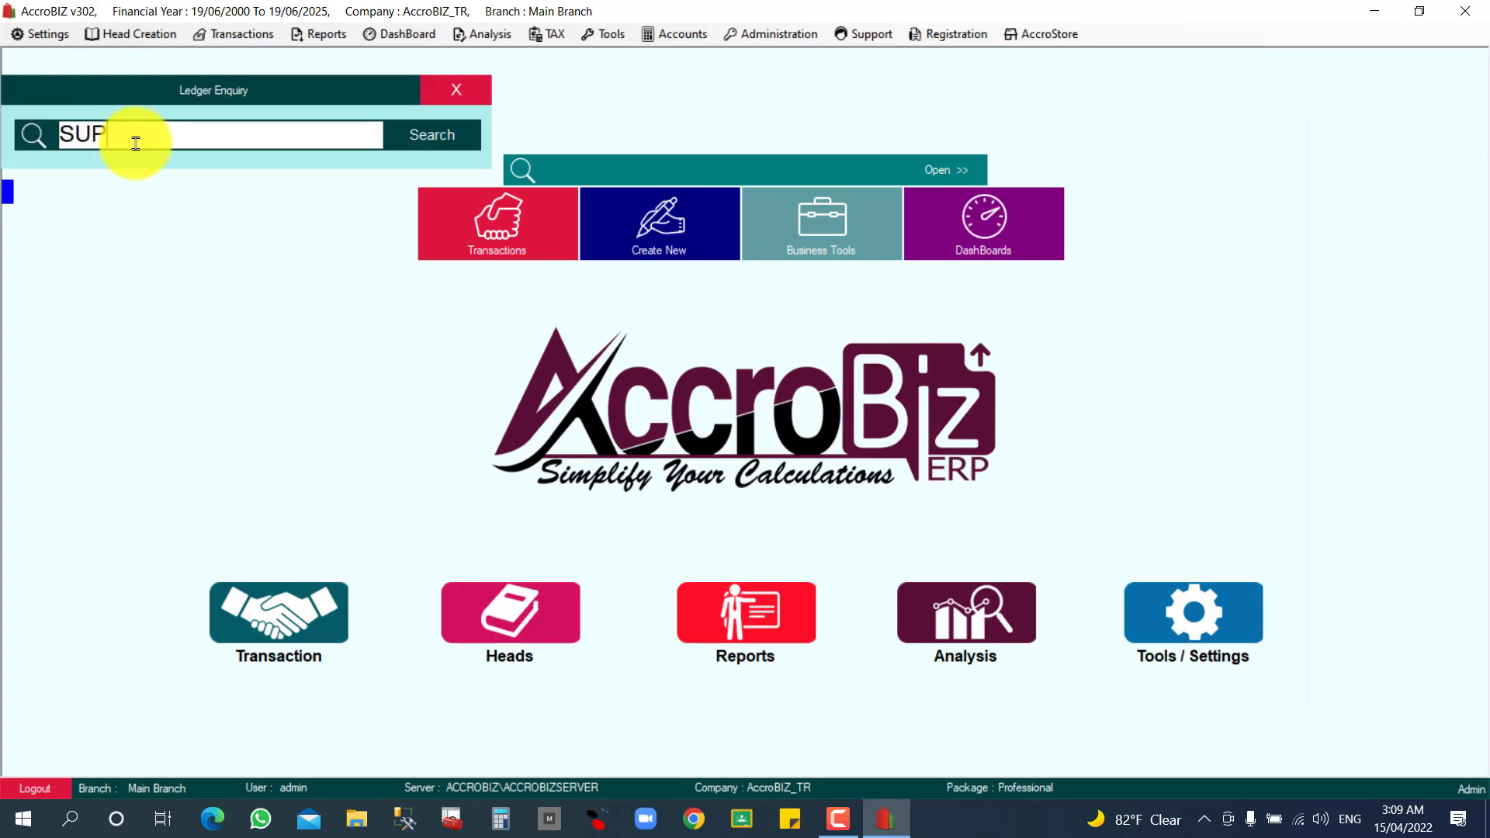
key("Return")
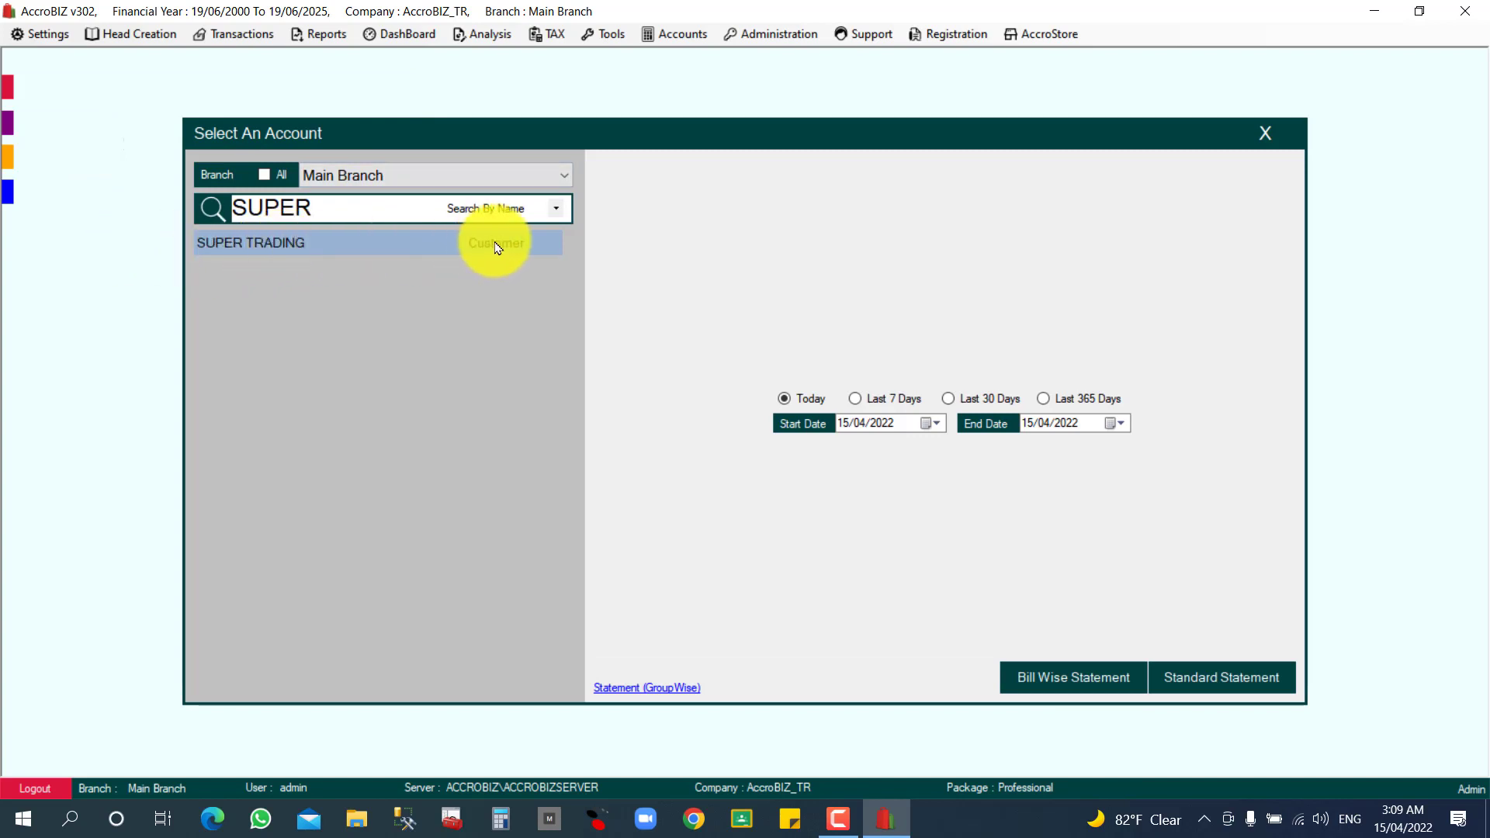
left_click(1048, 400)
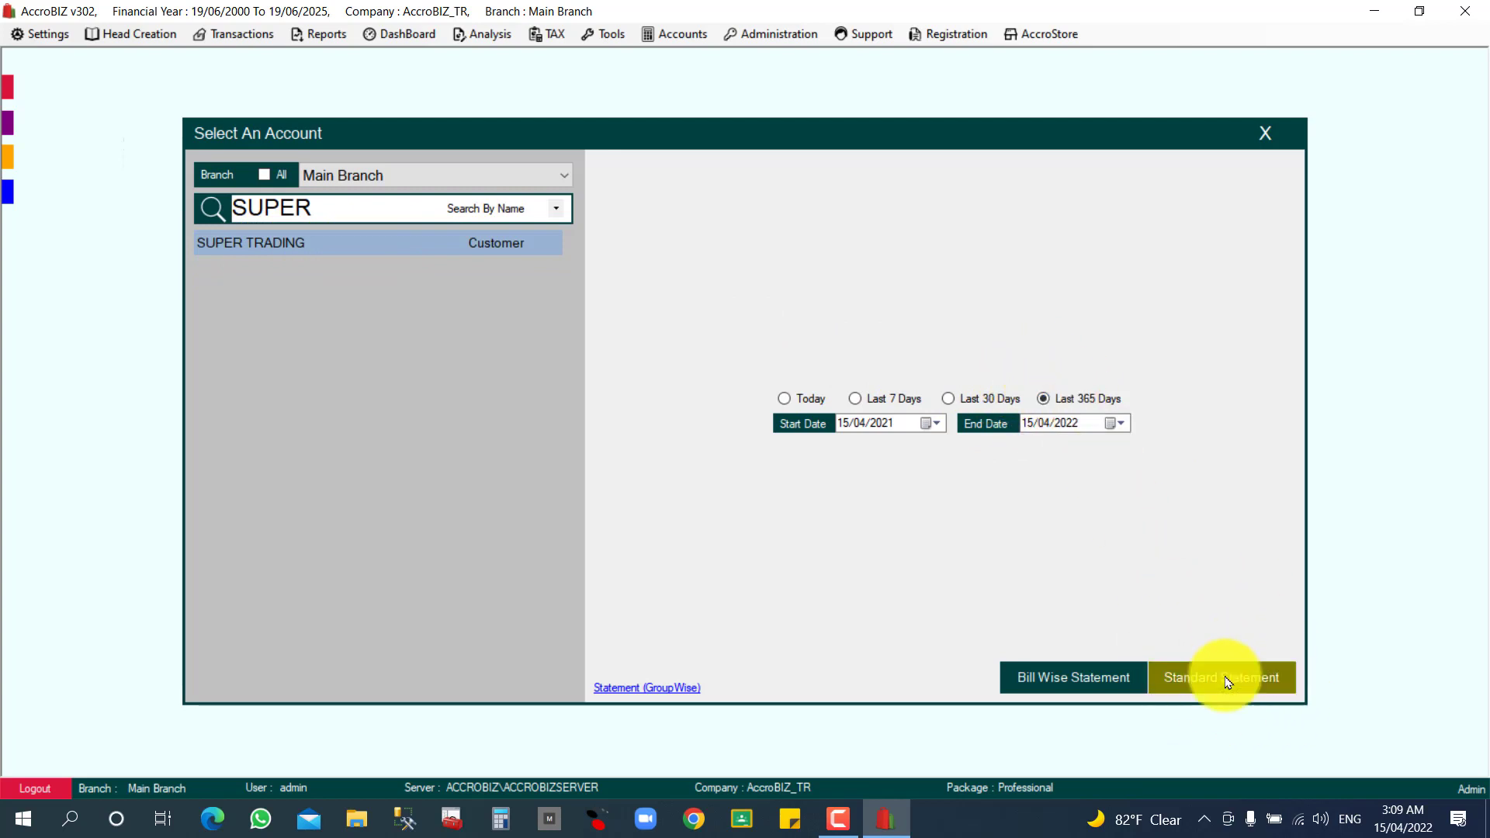
left_click(1194, 684)
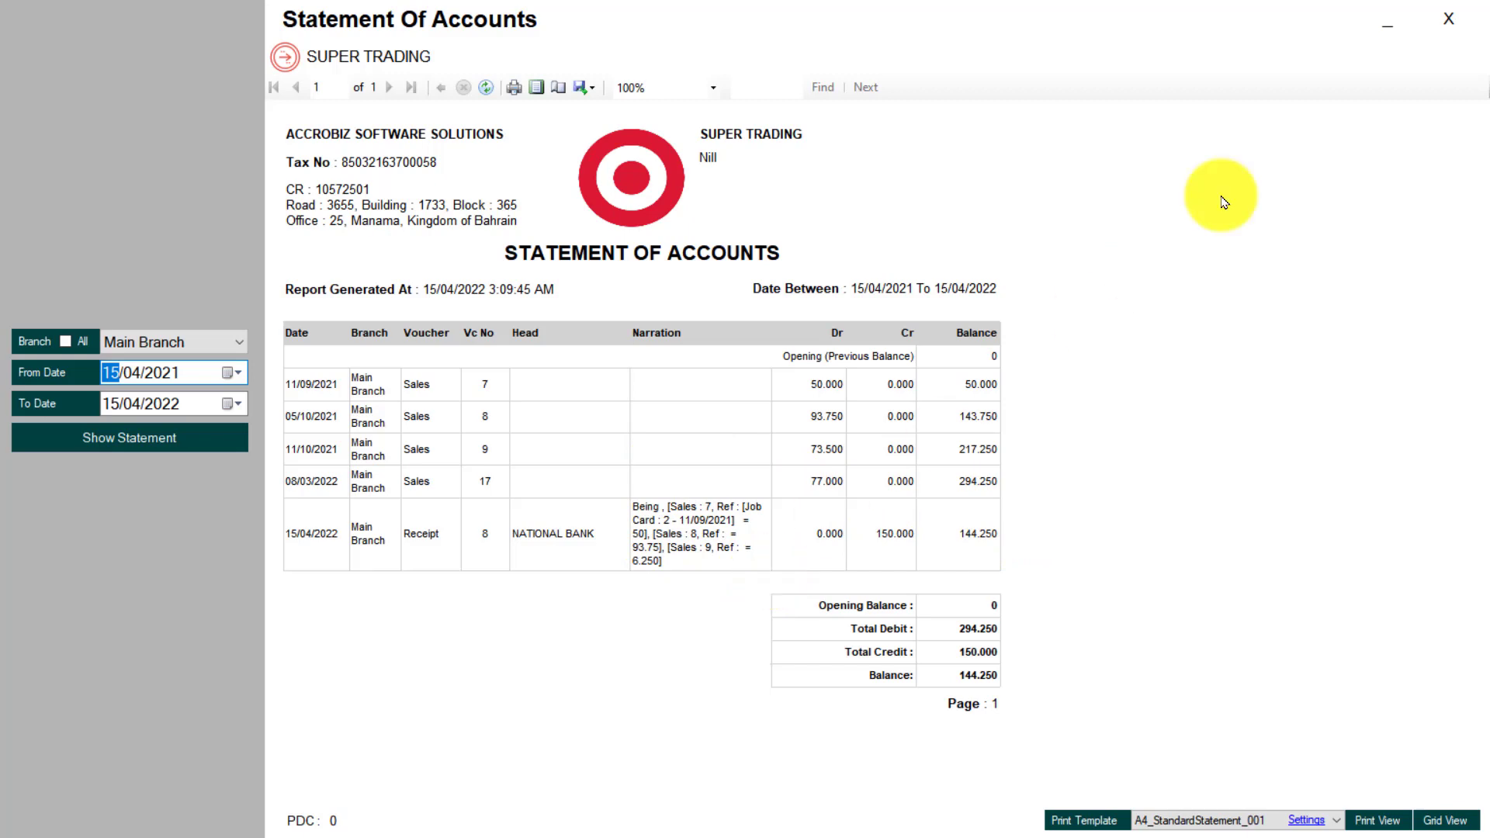
- Close the standard statement and show SUPER TRADING's bill-wise statement of non-settled vouchers
left_click(1466, 17)
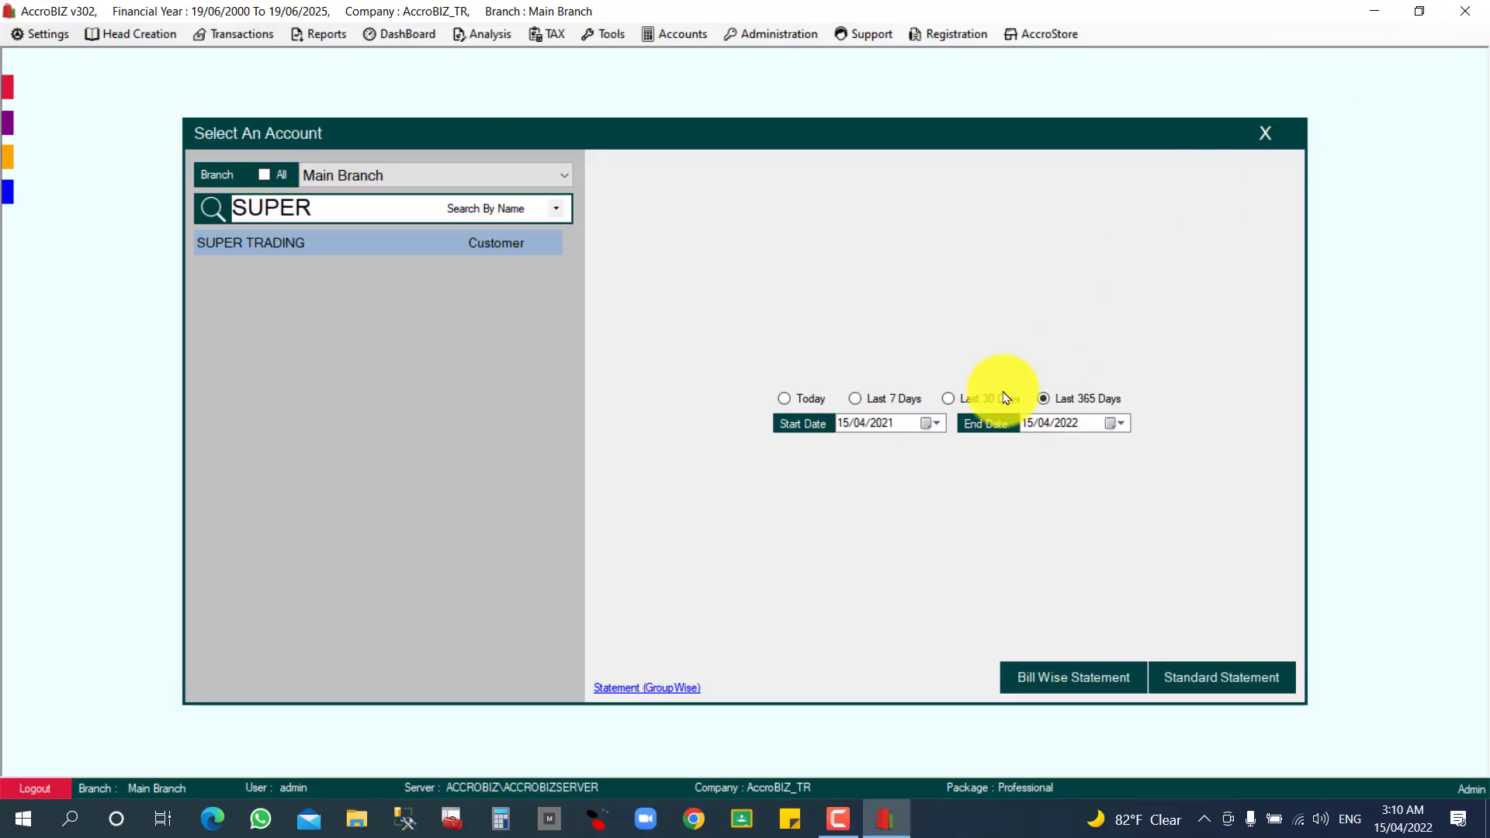
left_click(1058, 677)
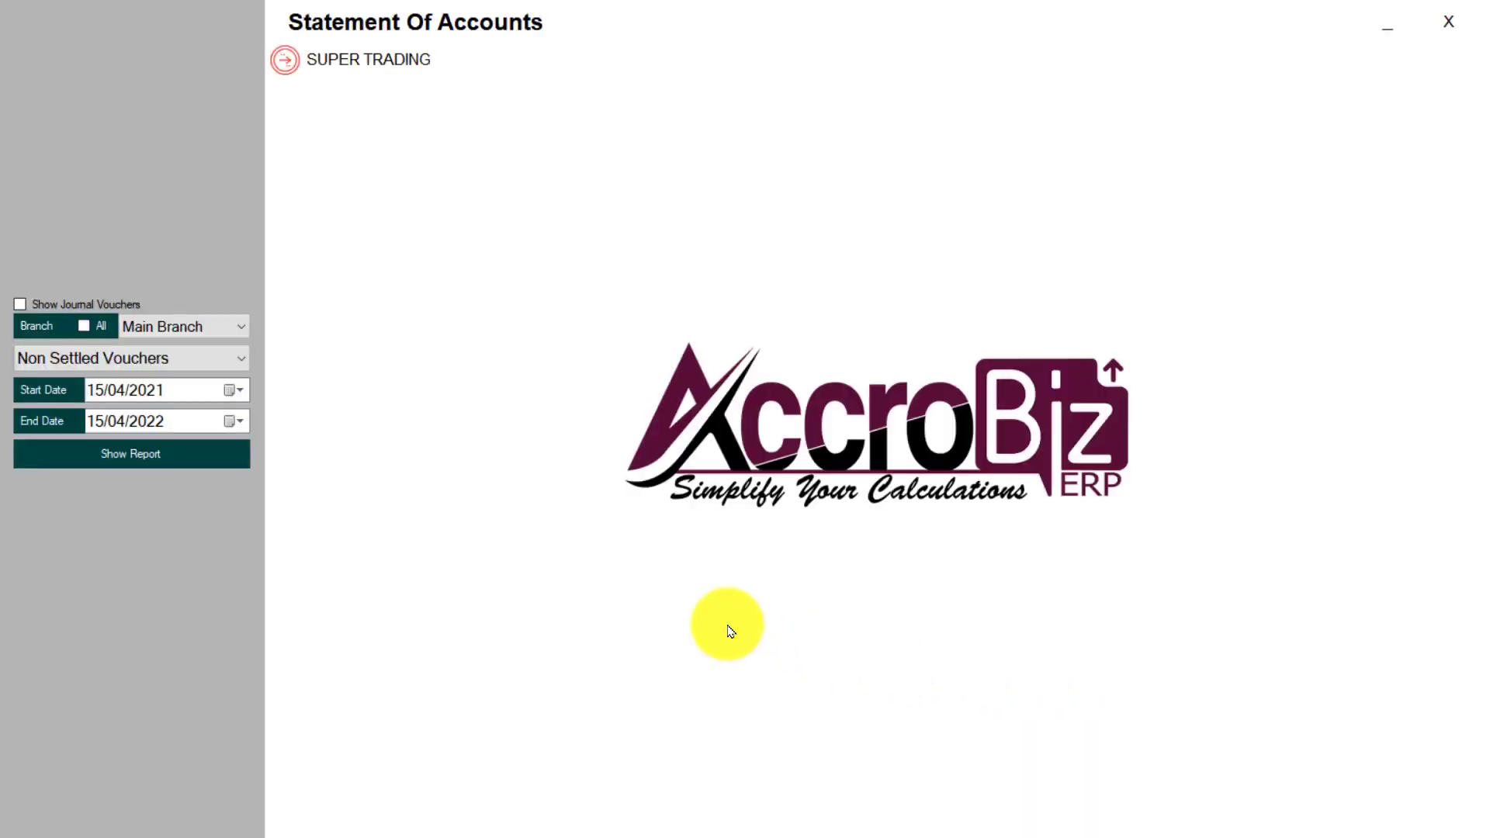
left_click(168, 464)
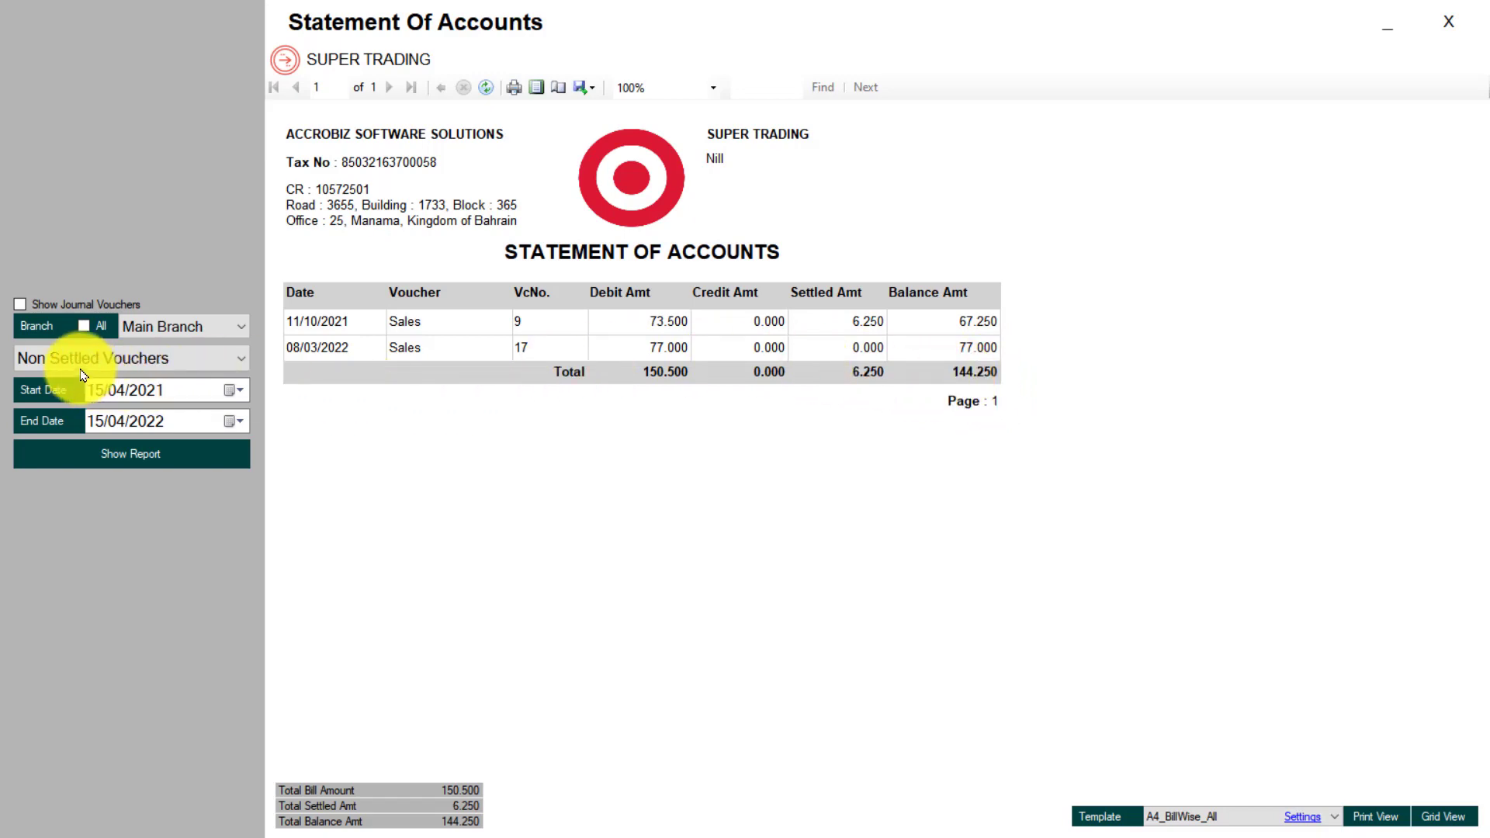
- Show the bill-wise statement for settled vouchers only
left_click(160, 361)
left_click(117, 402)
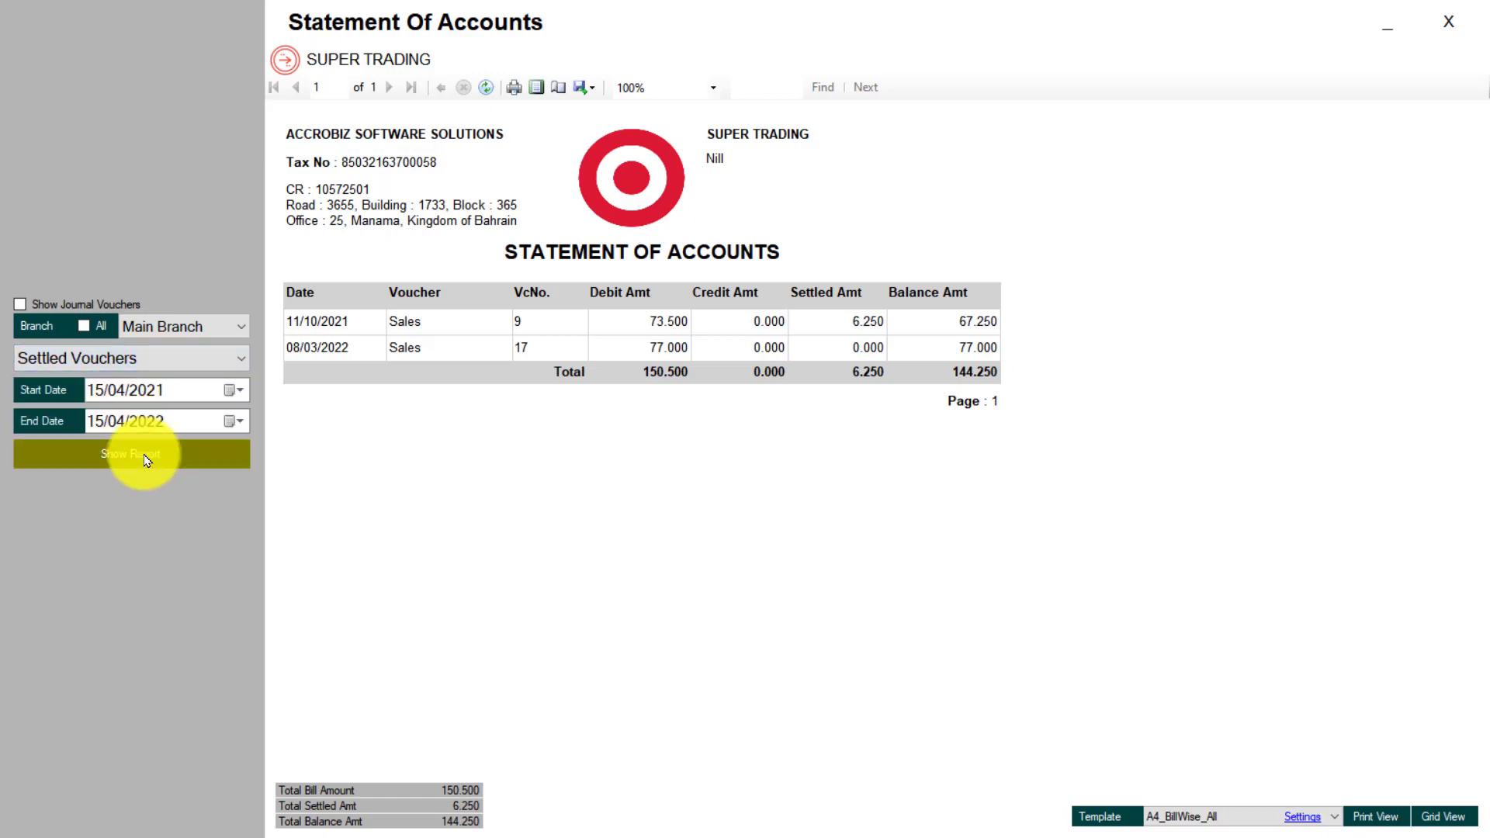
left_click(147, 454)
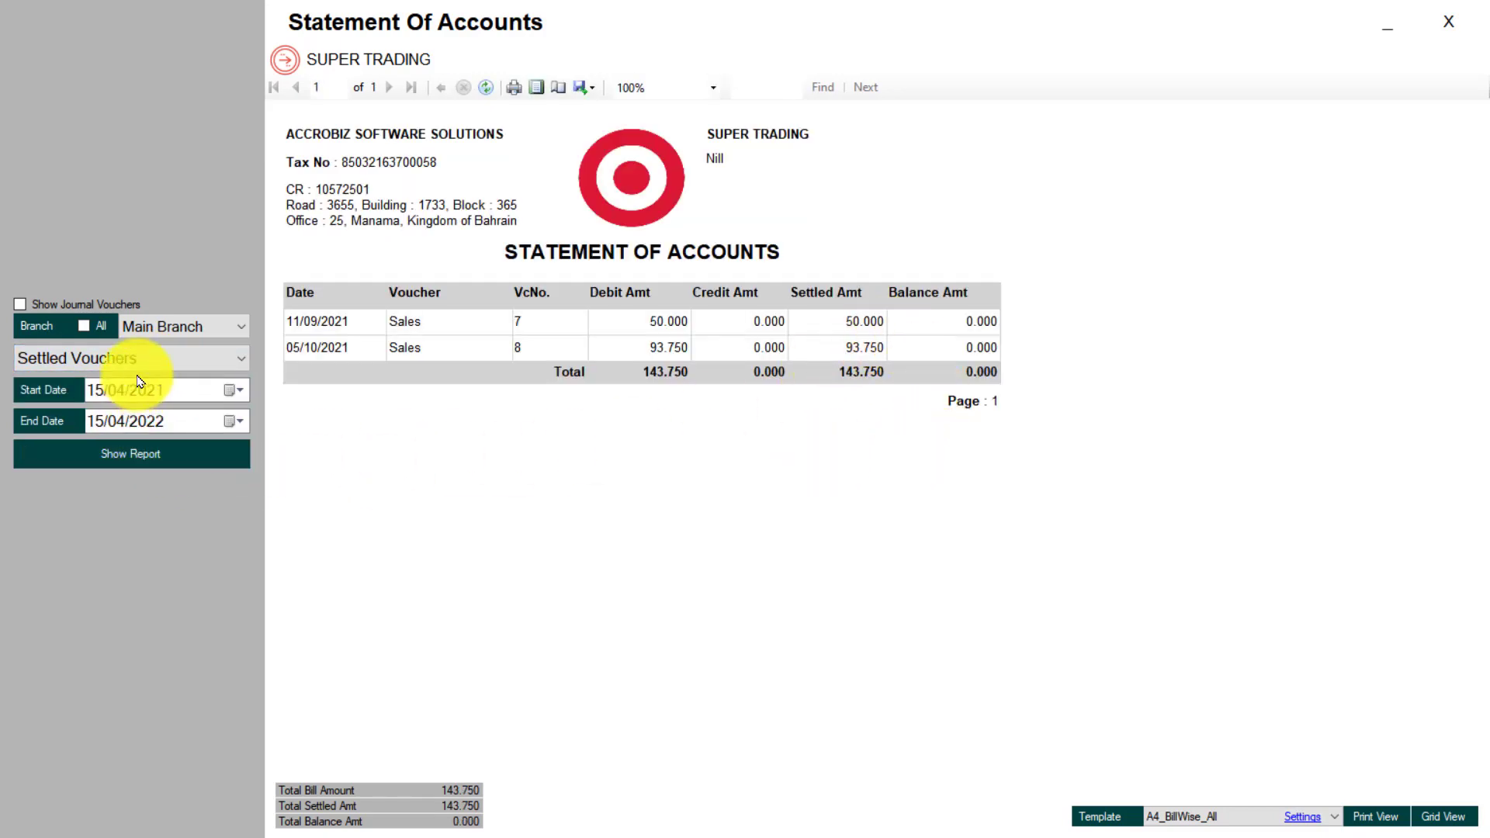
- Show the bill-wise statement for all vouchers of SUPER TRADING
left_click(97, 359)
left_click(98, 423)
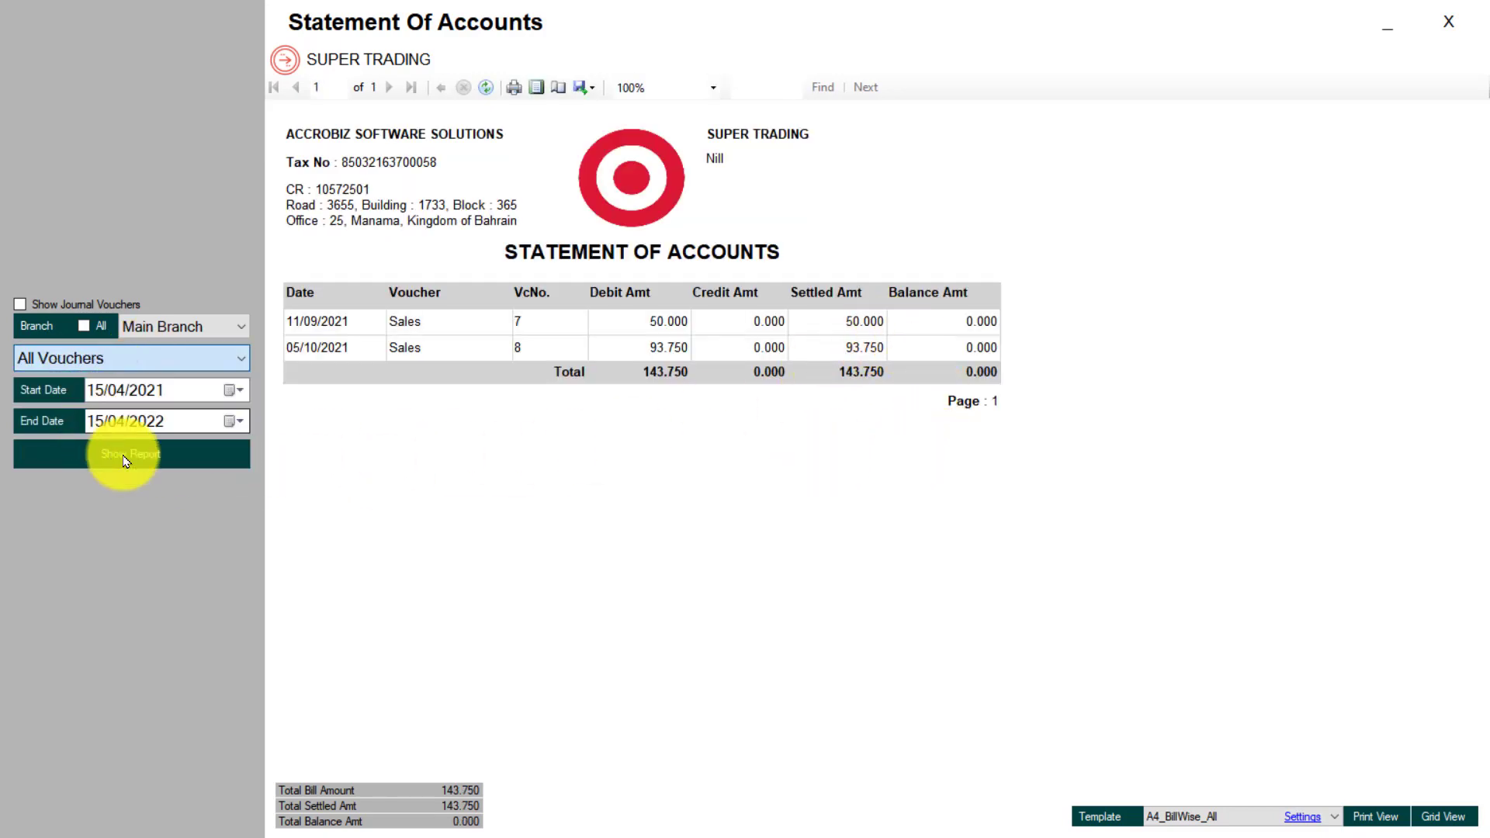
left_click(124, 455)
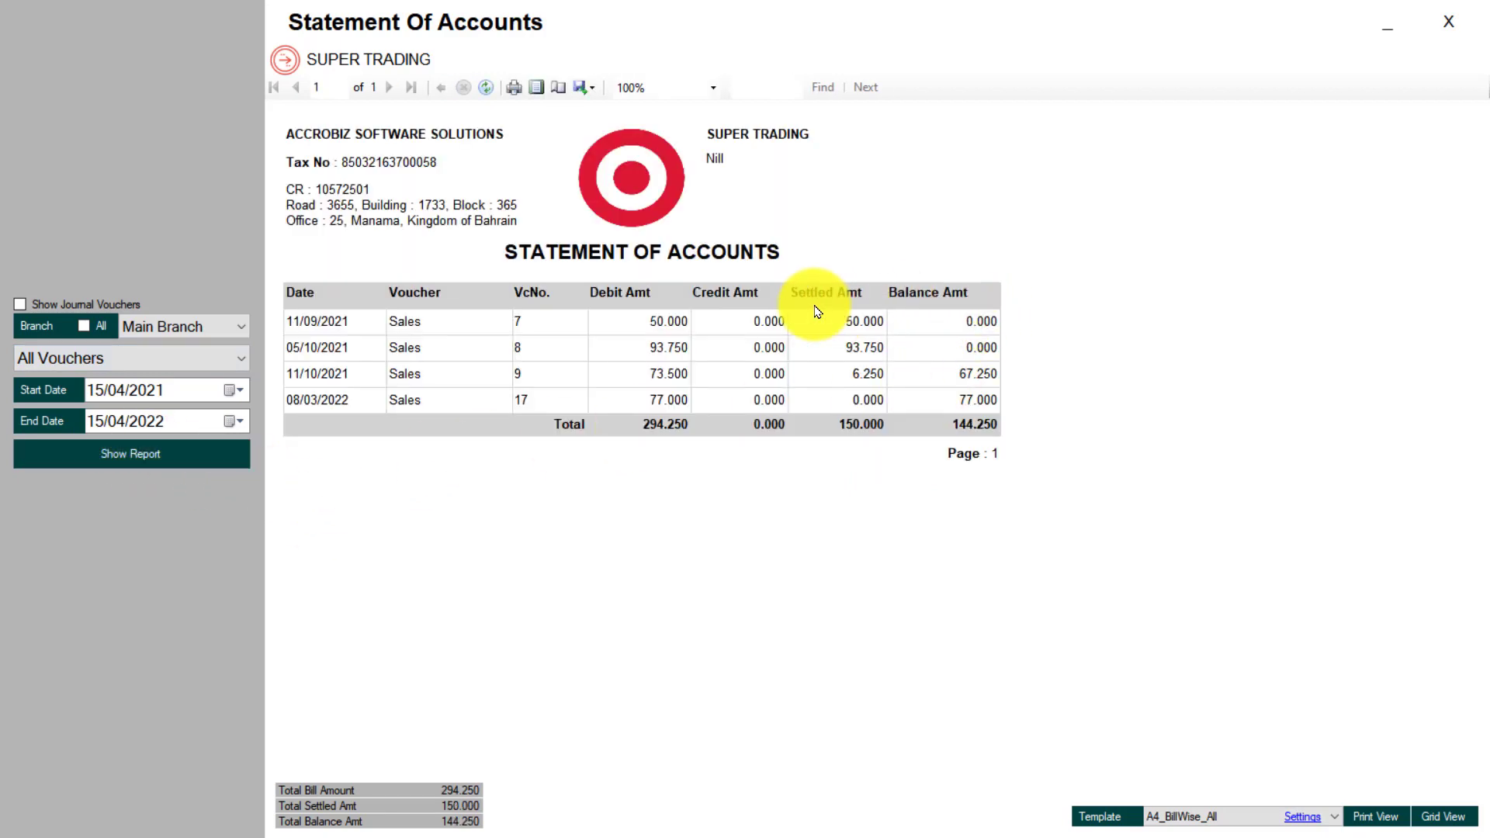